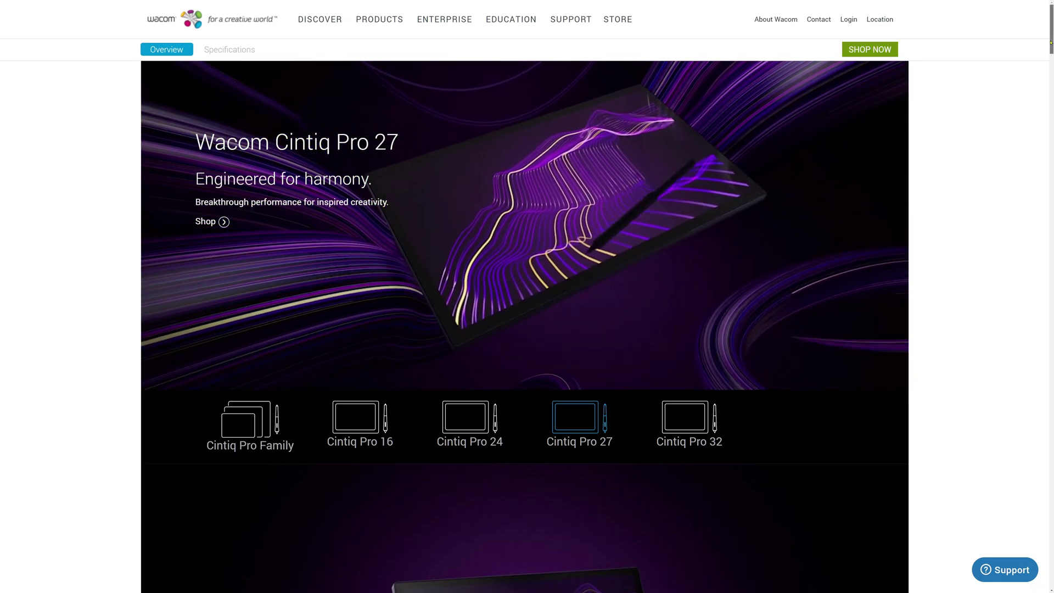
Scroll down the Wacom Cintiq Pro 27 page to reach its store listing.
left_click_drag(1051, 43, 1048, 213)
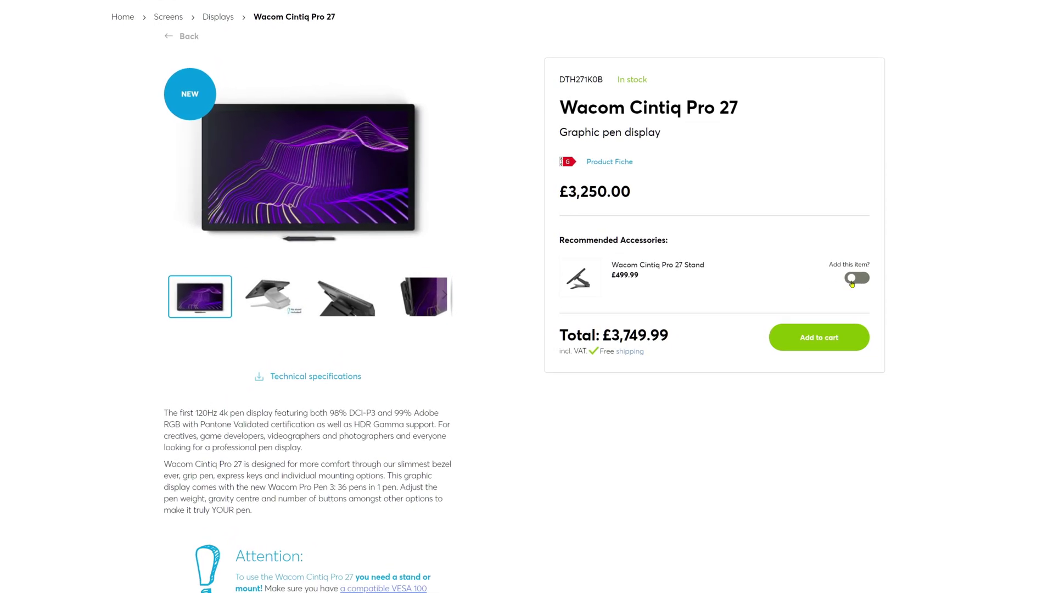
Highlight the £3,749.99 total price on the Cintiq Pro 27 store listing.
left_click_drag(607, 332, 710, 362)
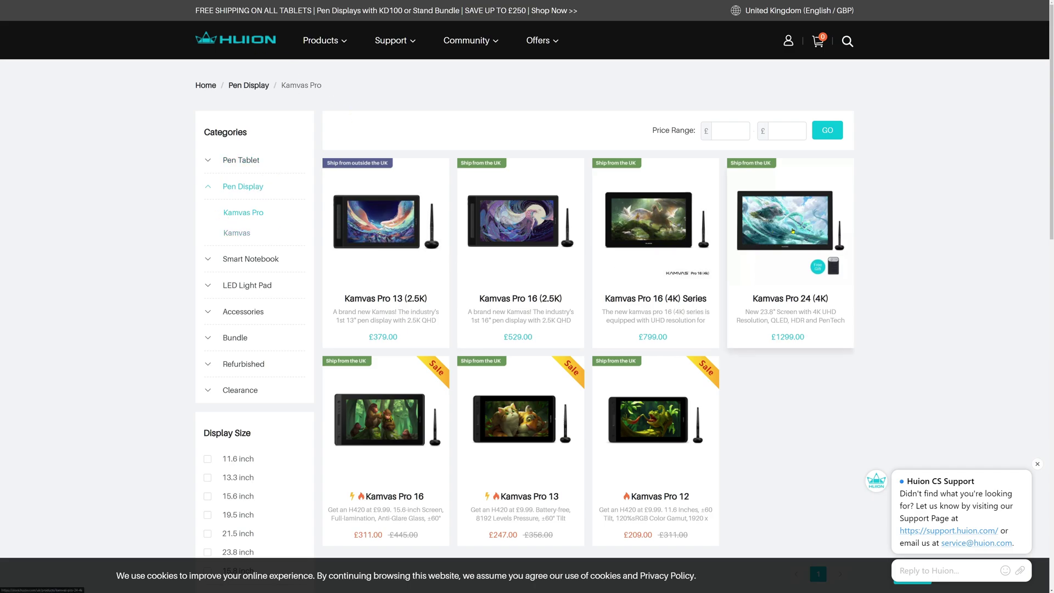
Open the Kamvas Pro 24 (4K) product page and view its first photos through the back view.
left_click(793, 231)
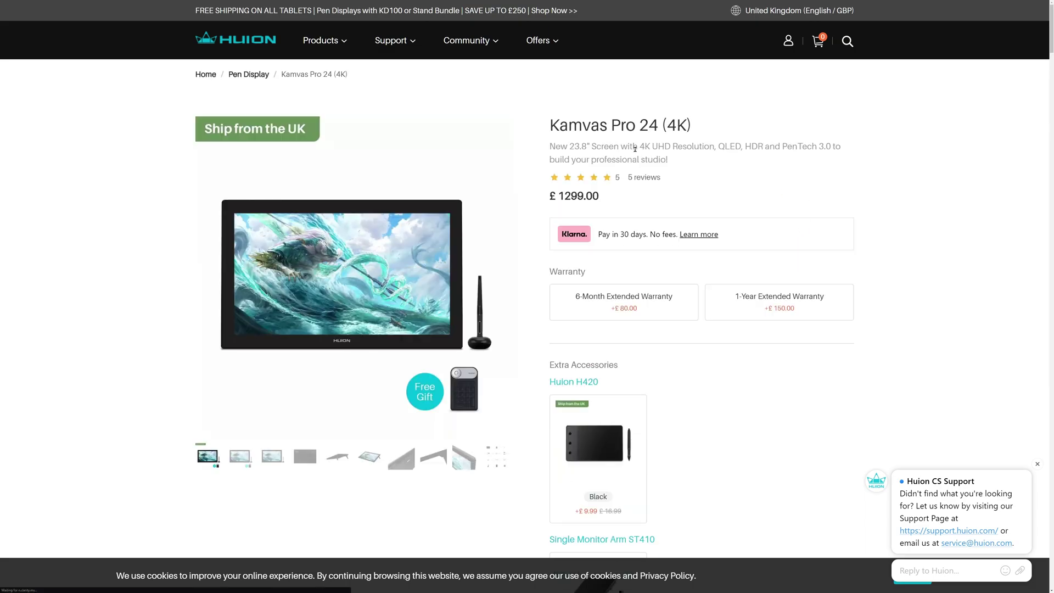
left_click(241, 458)
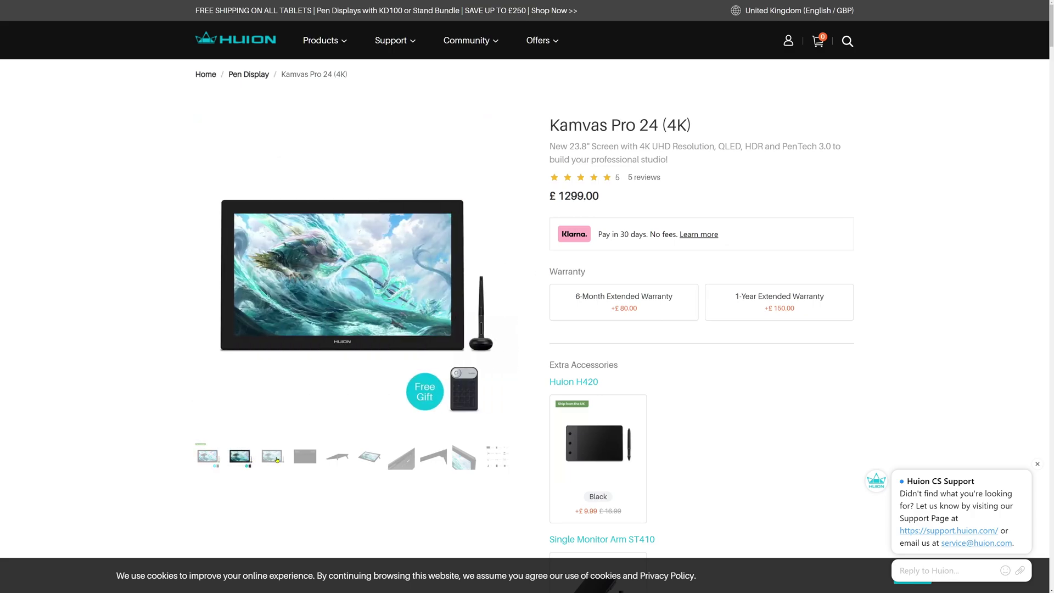
left_click(276, 459)
left_click(307, 460)
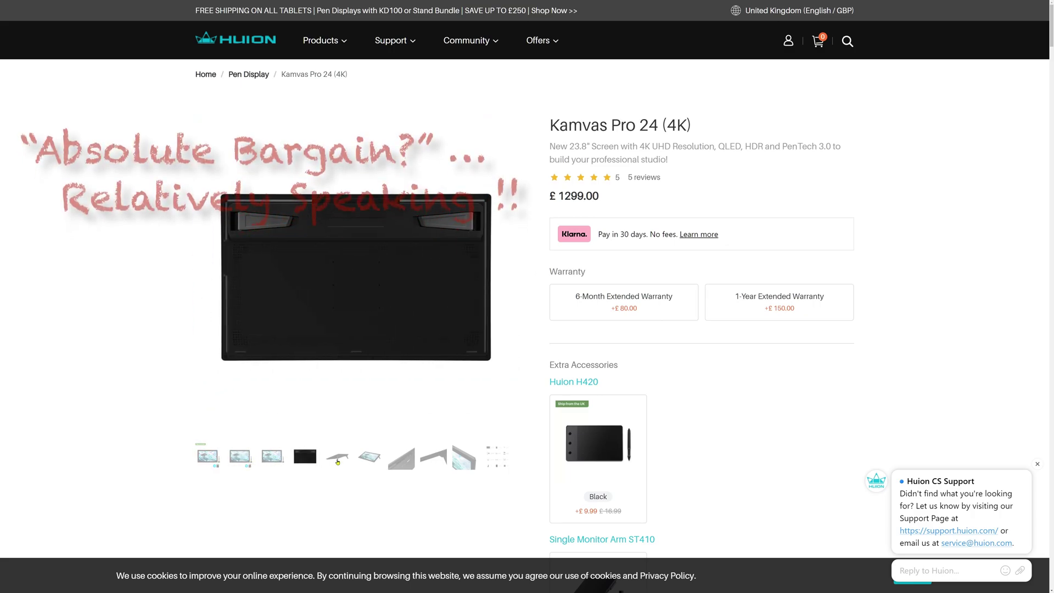
Browse the remaining gallery photos: stand legs, ports, screen corner and package contents.
left_click(337, 458)
left_click(375, 461)
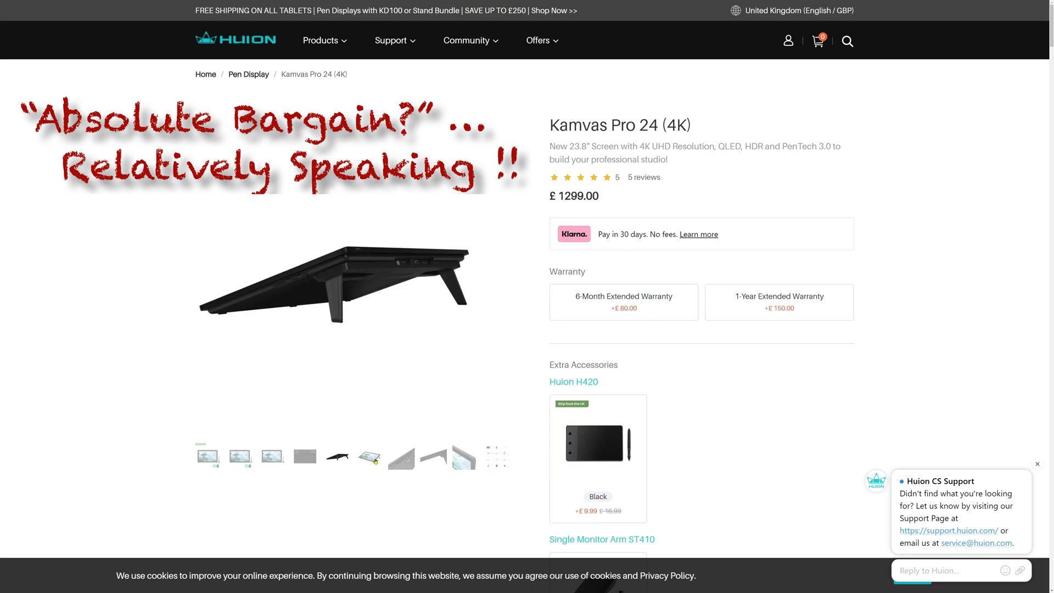
left_click(410, 463)
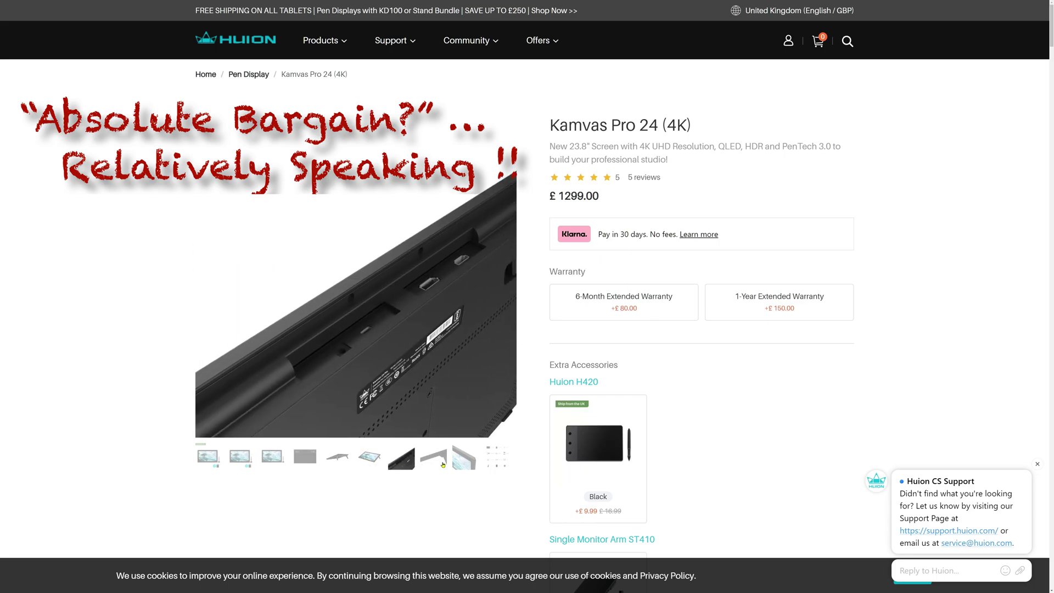
left_click(443, 465)
left_click(465, 464)
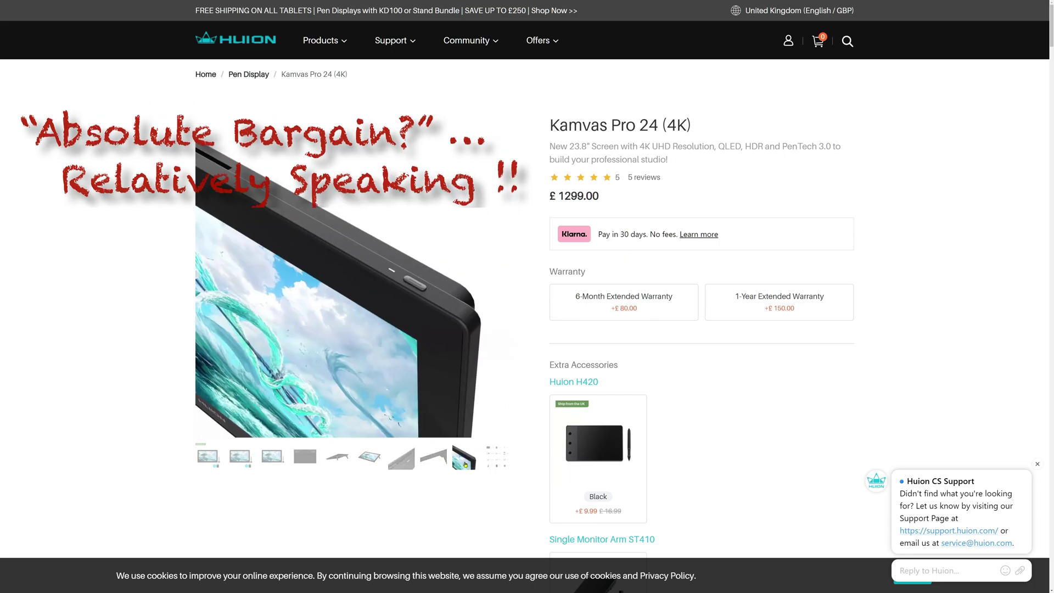
left_click(497, 466)
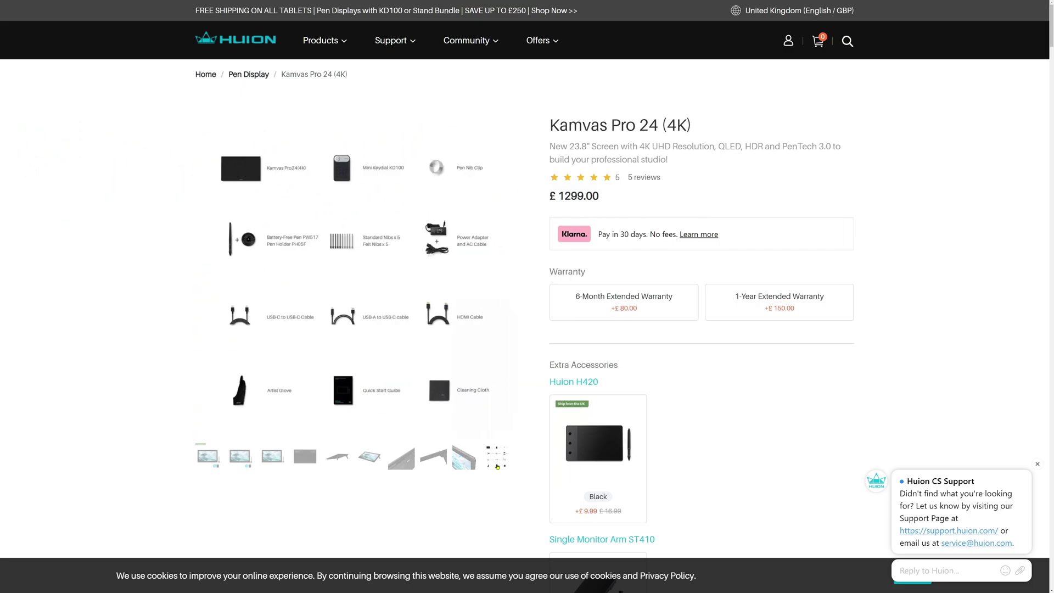
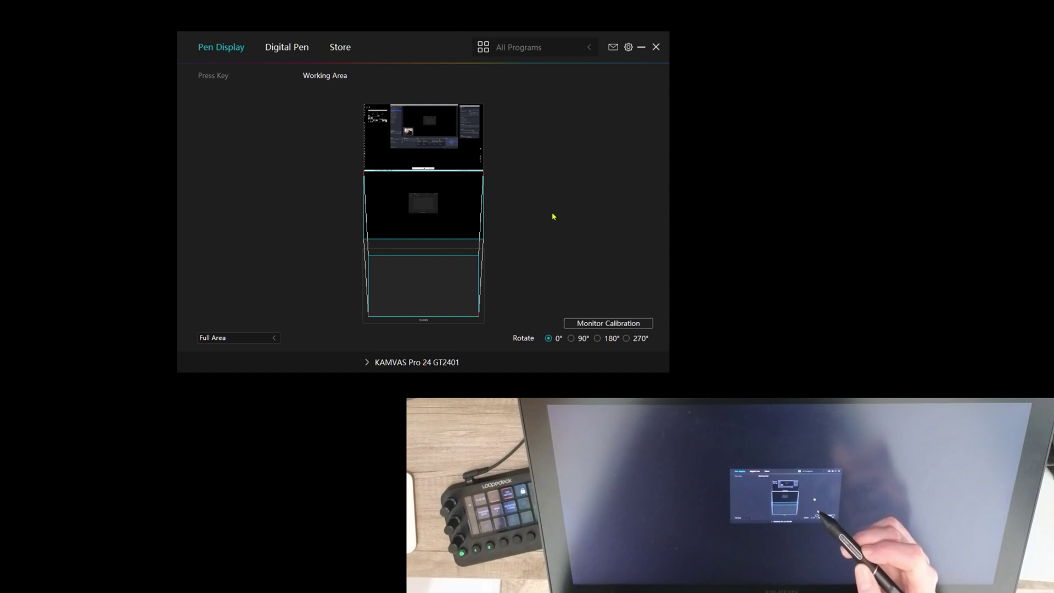
Run Monitor Calibration and tap the red dot of each calibration cross until it closes.
left_click(644, 326)
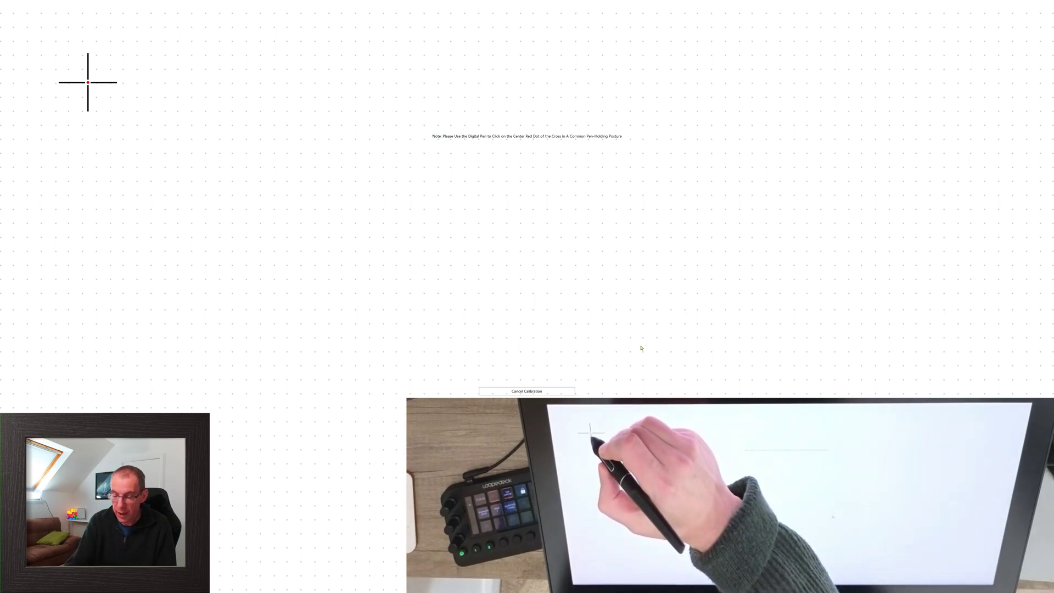
left_click(88, 82)
left_click(527, 82)
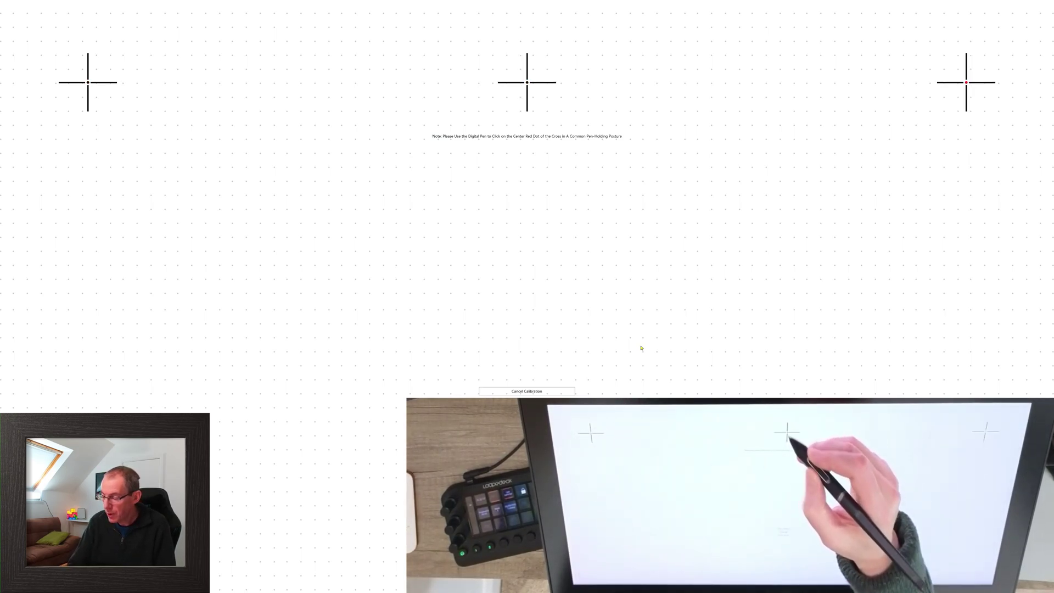
left_click(966, 83)
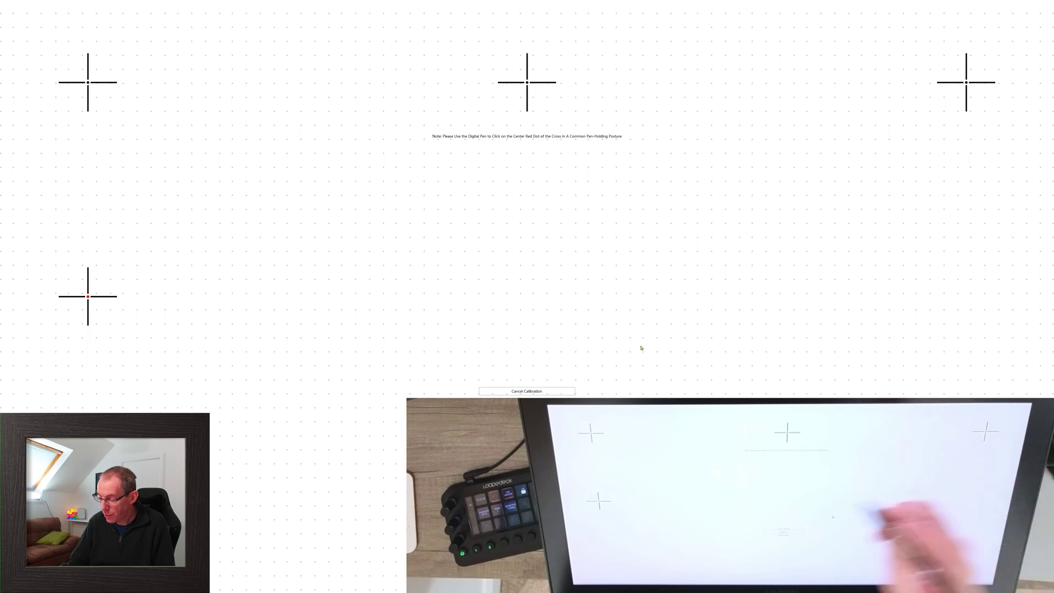
left_click(88, 296)
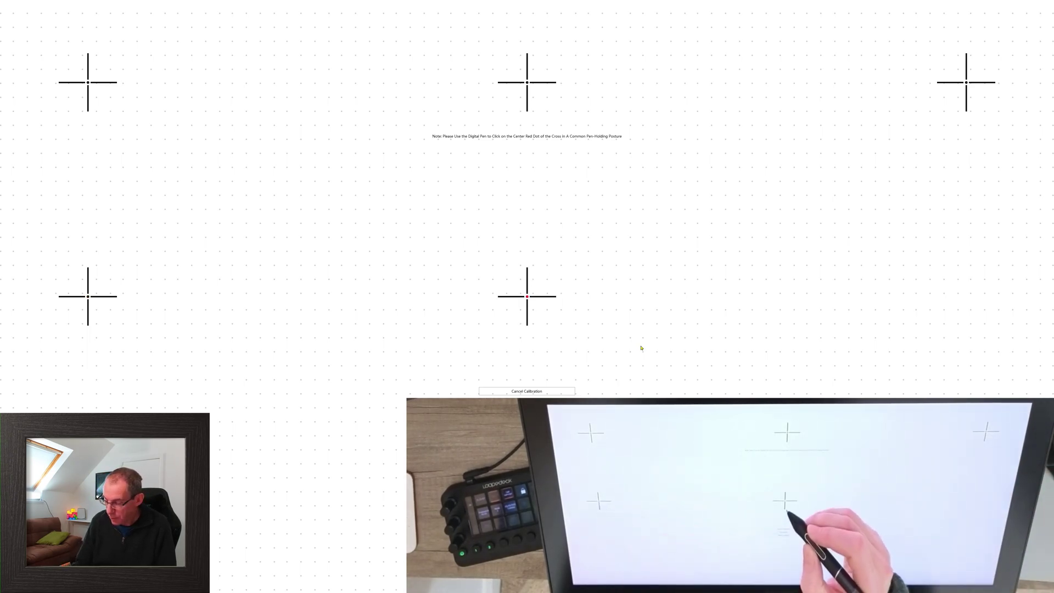
left_click(527, 296)
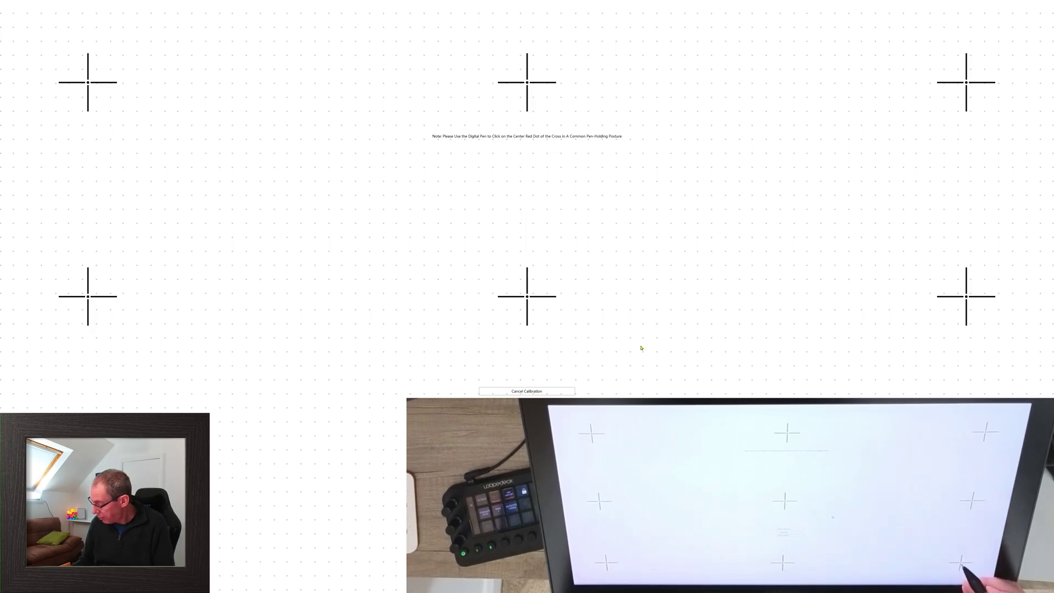
left_click(967, 510)
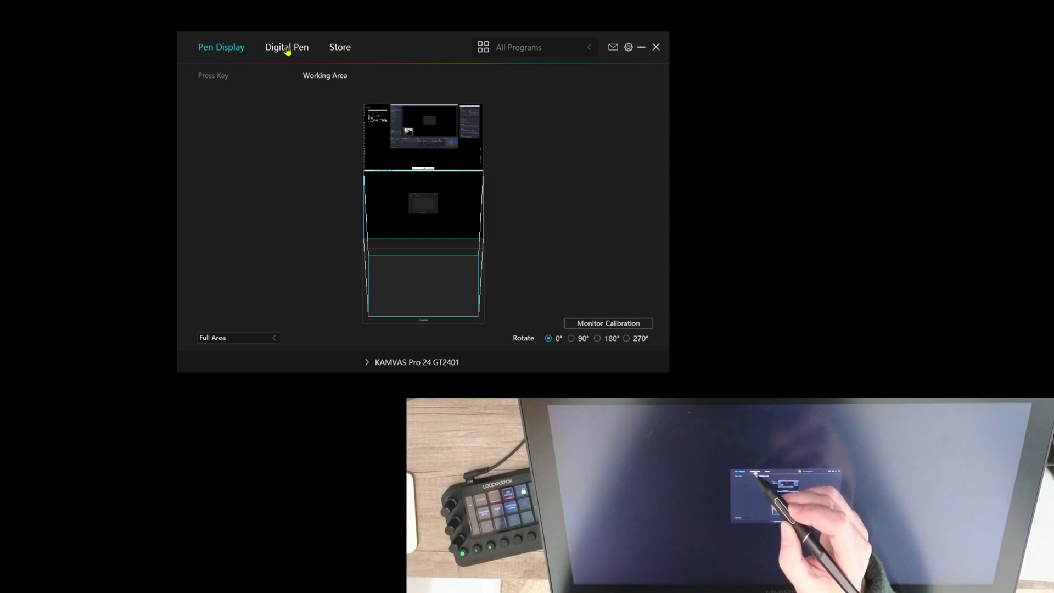
Scribble and clear the Digital Pen pressure test, then select the Mini KeyDial KD100.
left_click(286, 52)
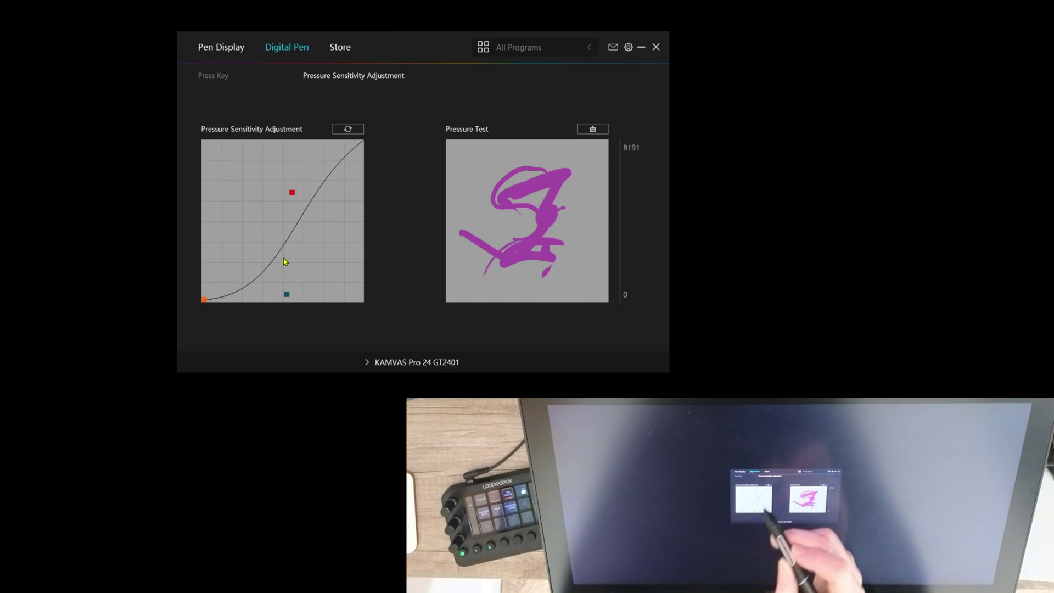
left_click(592, 128)
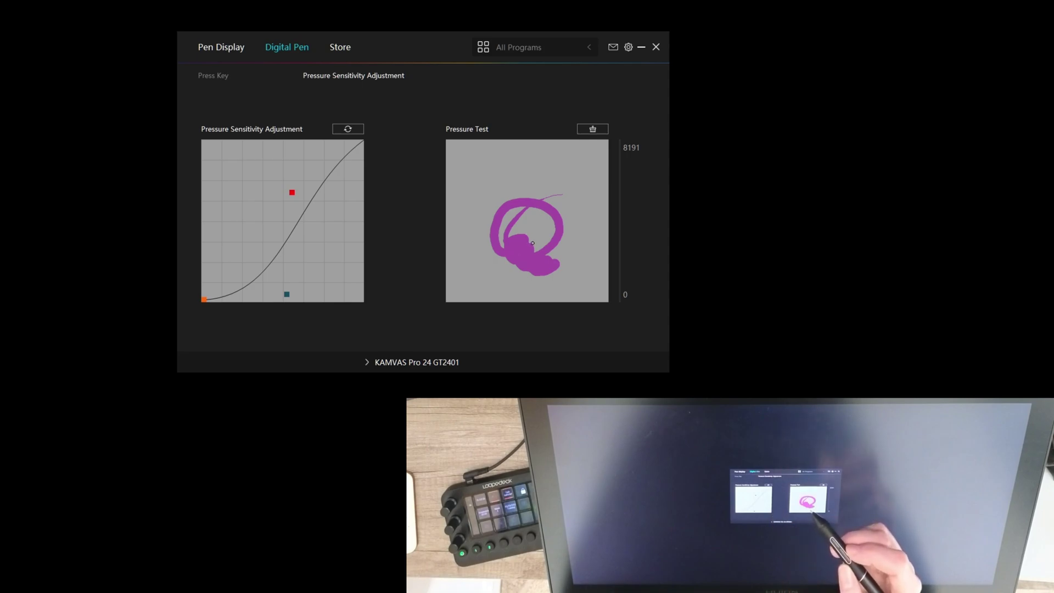
left_click(455, 365)
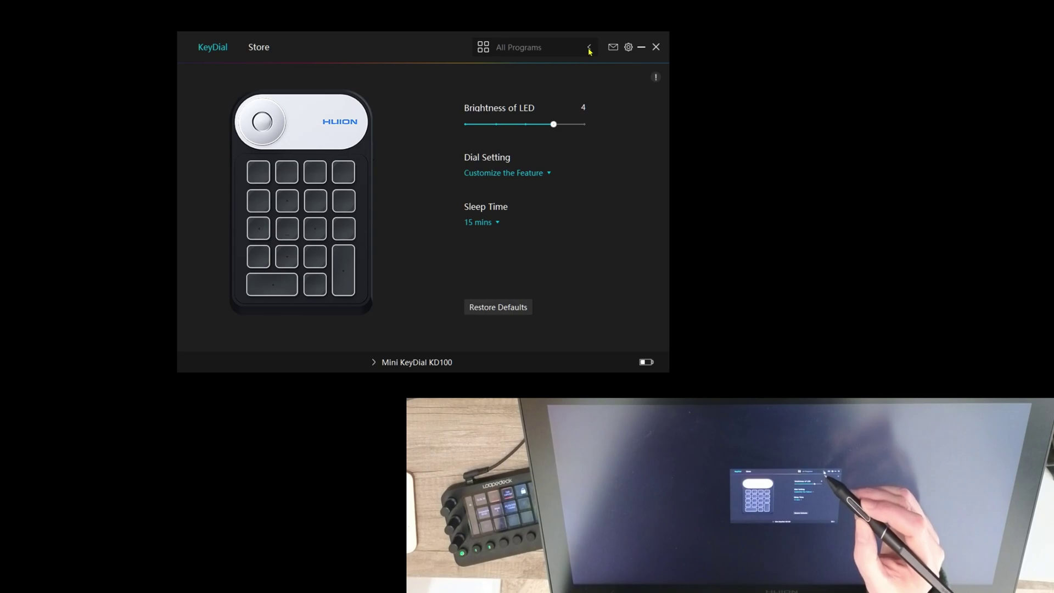
Choose Rebelle 6 from the All Programs list as the KD100's target profile.
left_click(589, 49)
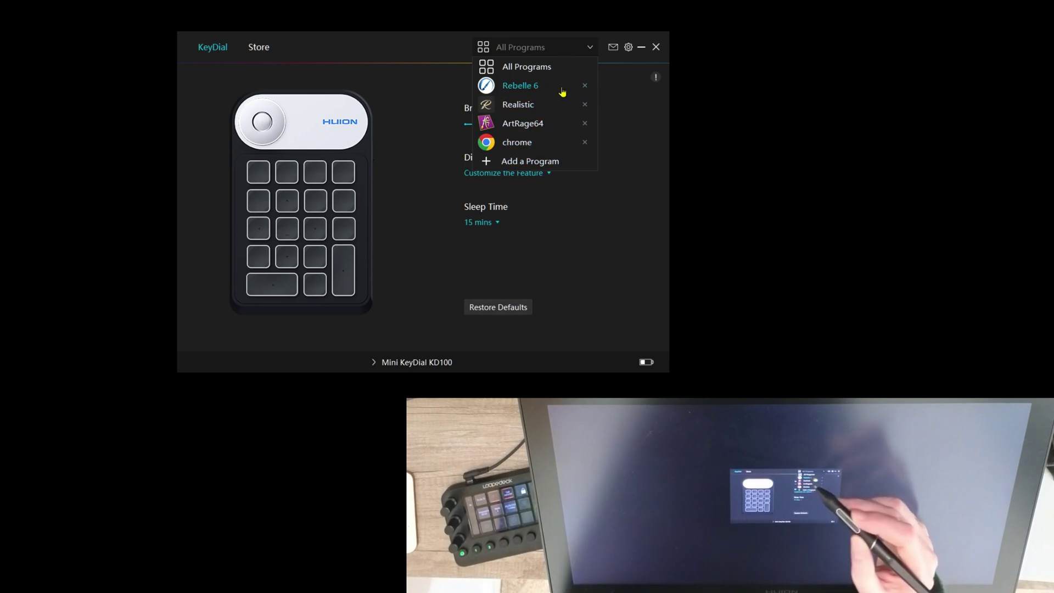
left_click(532, 88)
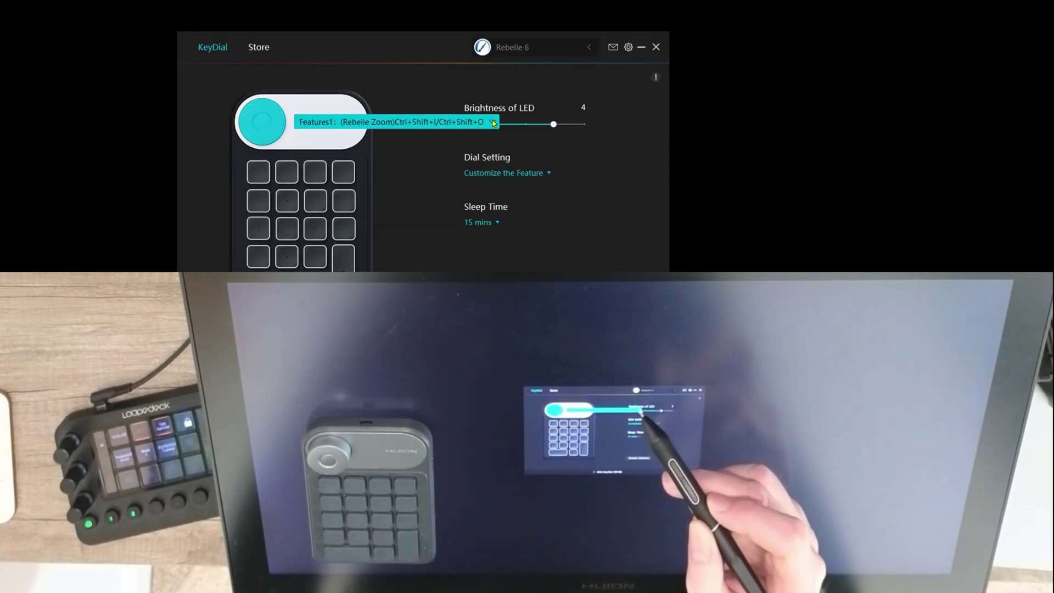
Look through the dial's Features1–3 sets and keep Features1 (Rebelle Zoom).
left_click(493, 122)
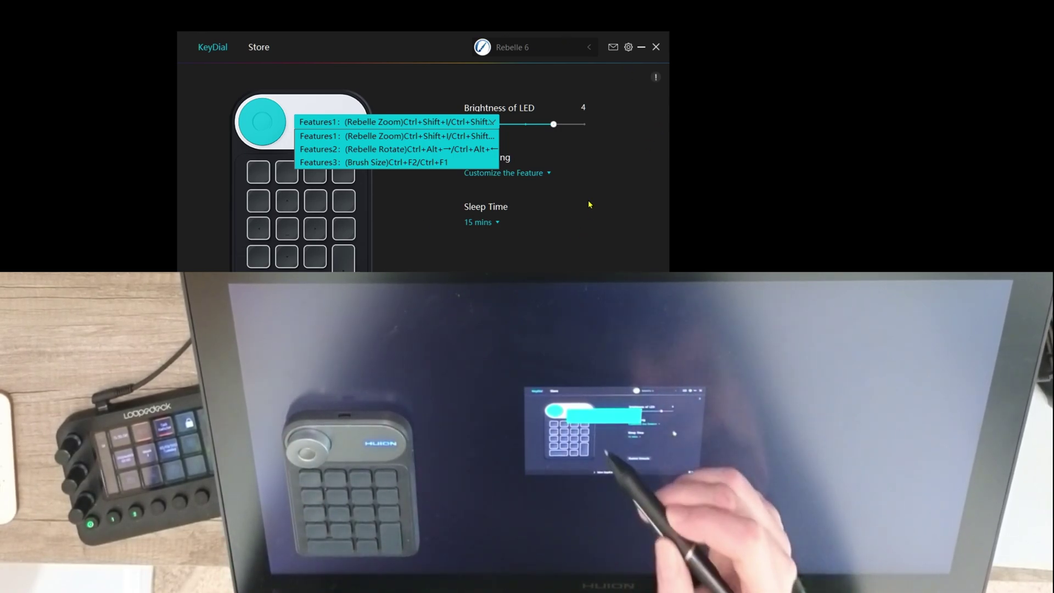
left_click(395, 42)
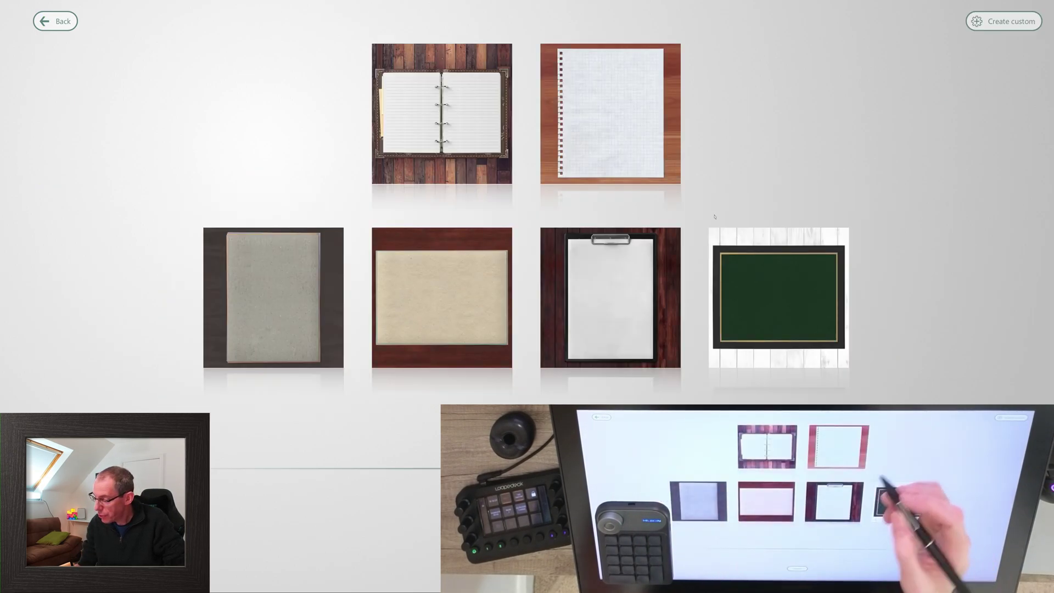
Create a custom 3840×2160 canvas on cream paper and open it for drawing.
left_click(1004, 20)
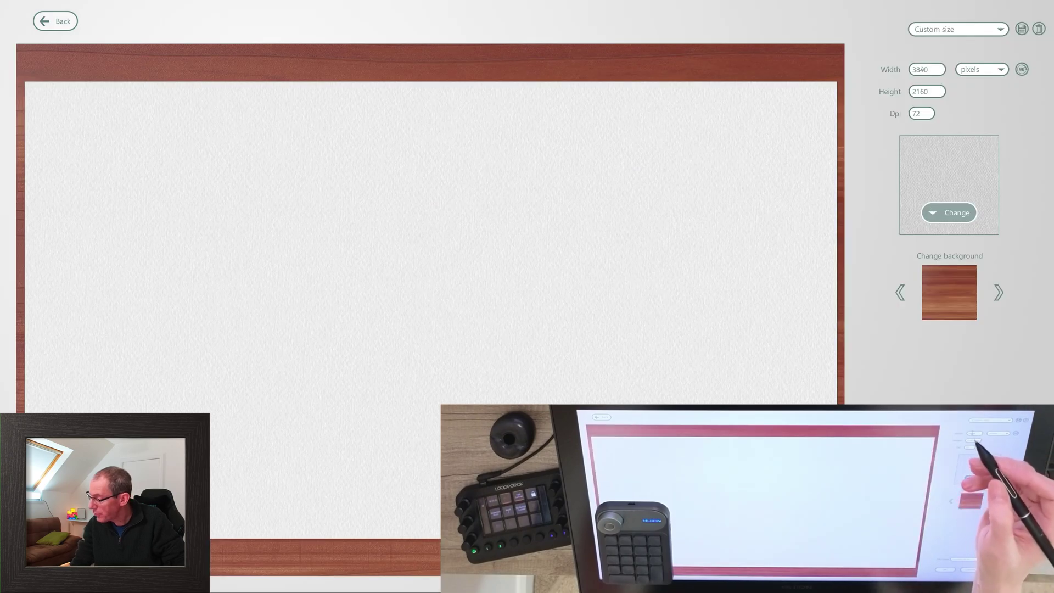
left_click(938, 217)
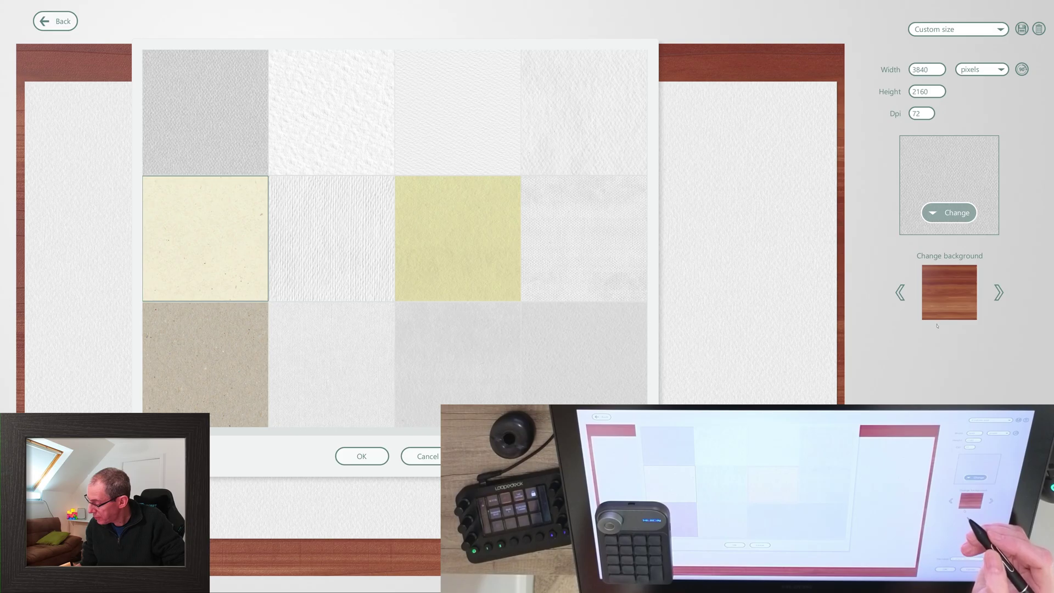
left_click(362, 456)
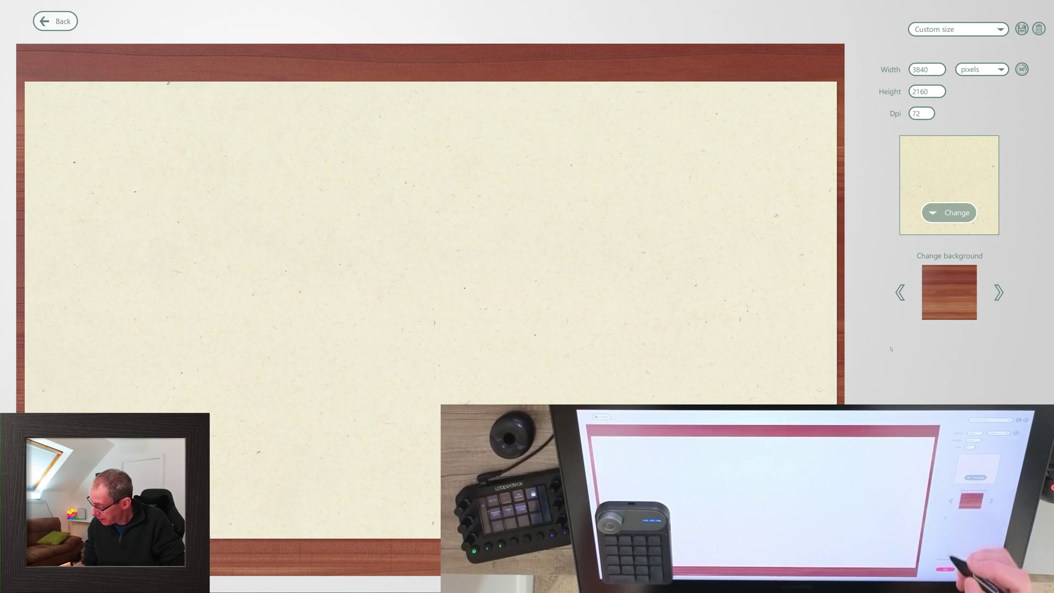
left_click(901, 543)
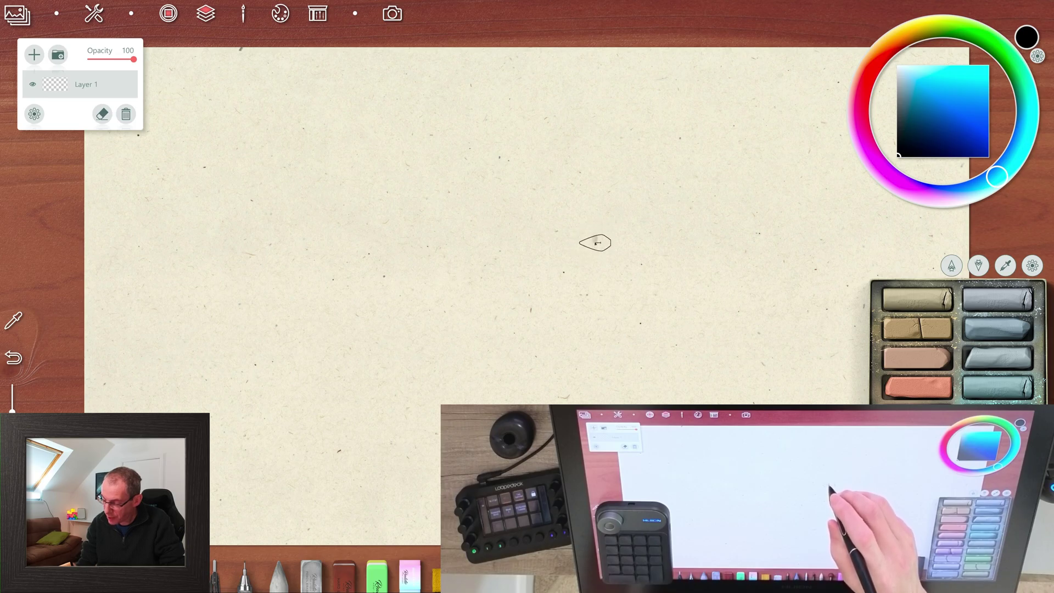
Draw grey pastel strokes and shaded patches with varying pressure in the canvas centre.
mouse_move(595, 244)
left_mouse_down()
mouse_move(597, 218)
mouse_move(598, 289)
left_mouse_up()
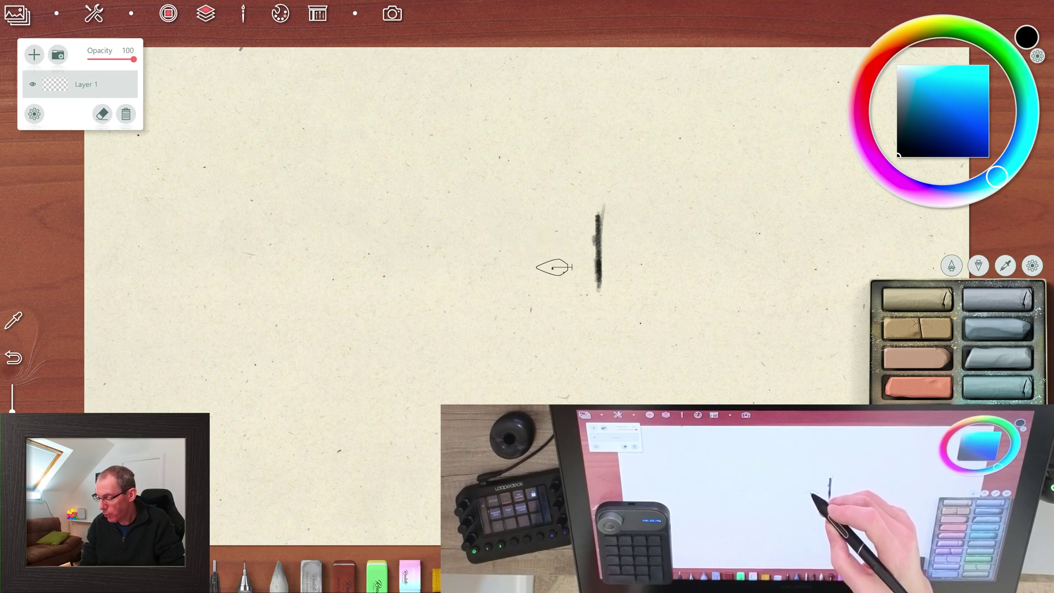
mouse_move(552, 266)
left_mouse_down()
mouse_move(549, 235)
mouse_move(542, 295)
left_mouse_up()
mouse_move(546, 217)
left_mouse_down()
mouse_move(506, 271)
mouse_move(511, 247)
mouse_move(497, 295)
mouse_move(479, 305)
mouse_move(535, 261)
mouse_move(567, 290)
mouse_move(693, 305)
mouse_move(696, 296)
mouse_move(695, 316)
left_mouse_up()
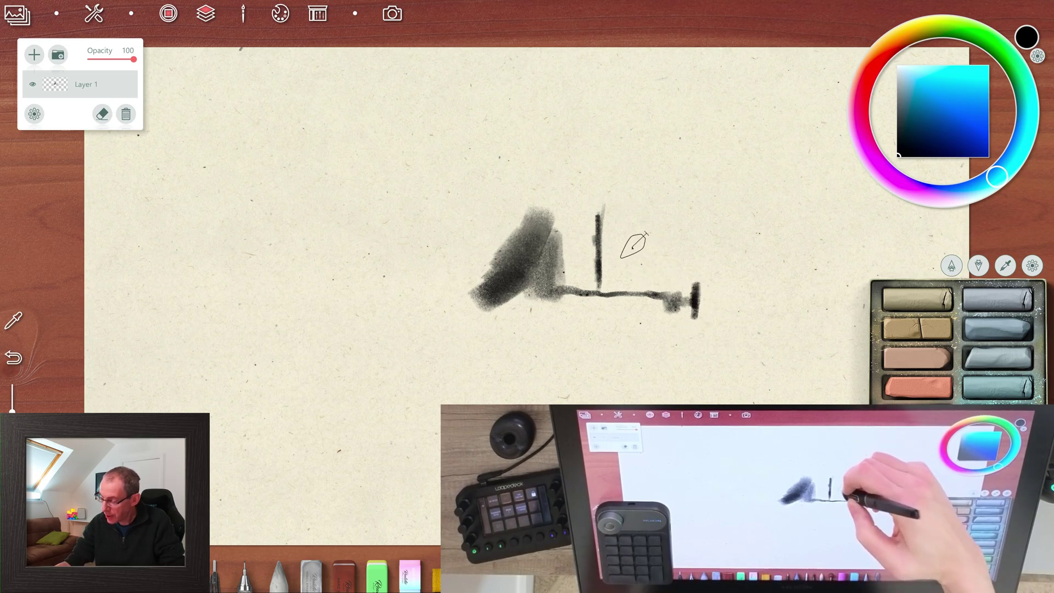
mouse_move(643, 237)
left_mouse_down()
mouse_move(612, 204)
mouse_move(599, 130)
mouse_move(555, 148)
mouse_move(650, 151)
mouse_move(667, 170)
mouse_move(713, 117)
mouse_move(725, 184)
mouse_move(689, 190)
mouse_move(685, 214)
mouse_move(641, 197)
left_mouse_up()
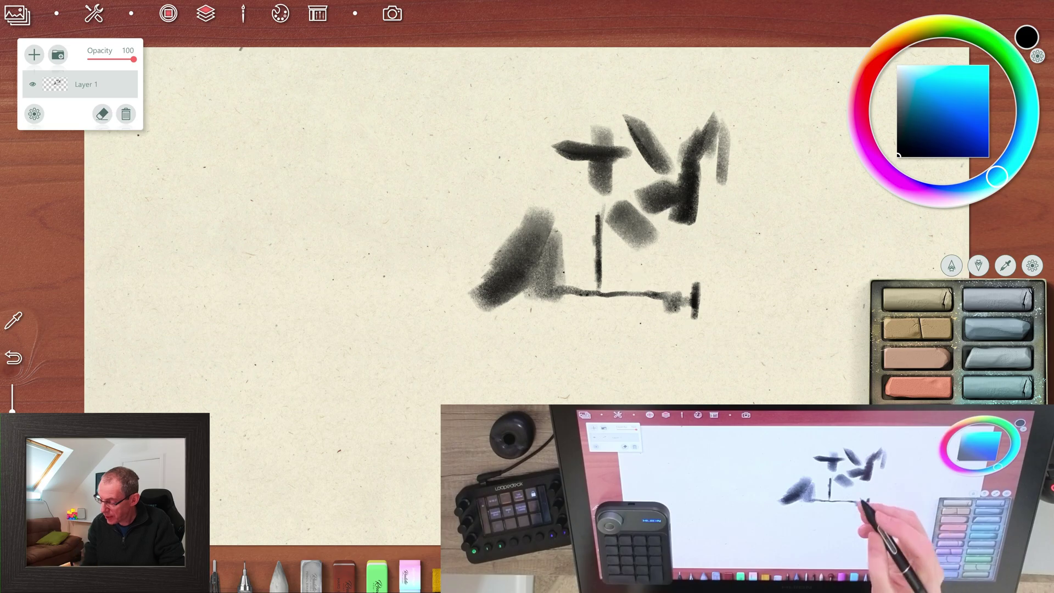
Switch to pencils and add horizontal hatching and light diagonal strokes right of the sketch.
left_click(516, 573)
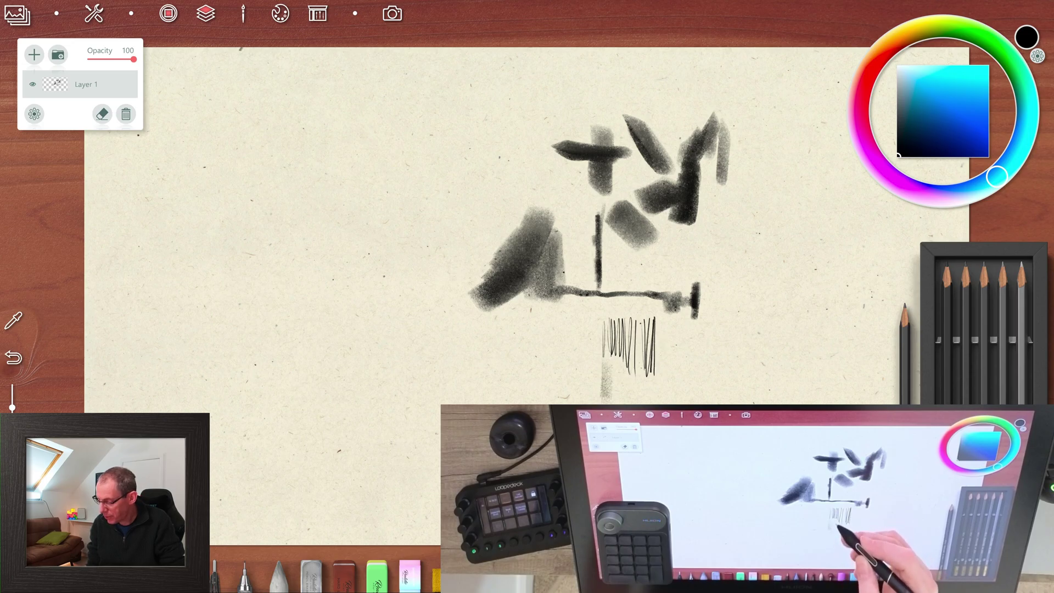
left_click_drag(621, 400, 643, 402)
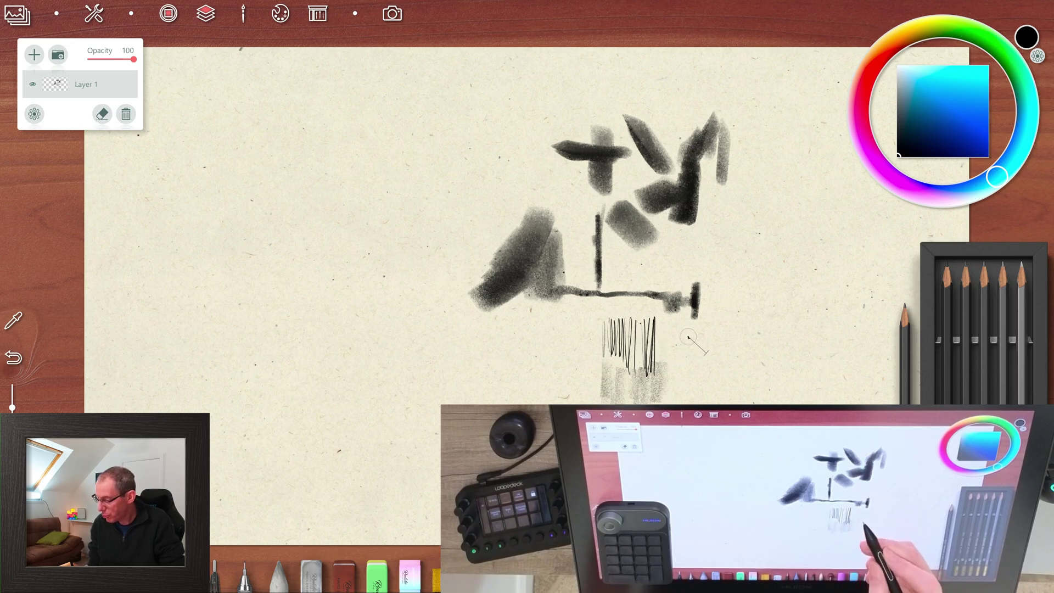
mouse_move(673, 354)
left_mouse_down()
mouse_move(719, 308)
mouse_move(676, 352)
left_mouse_up()
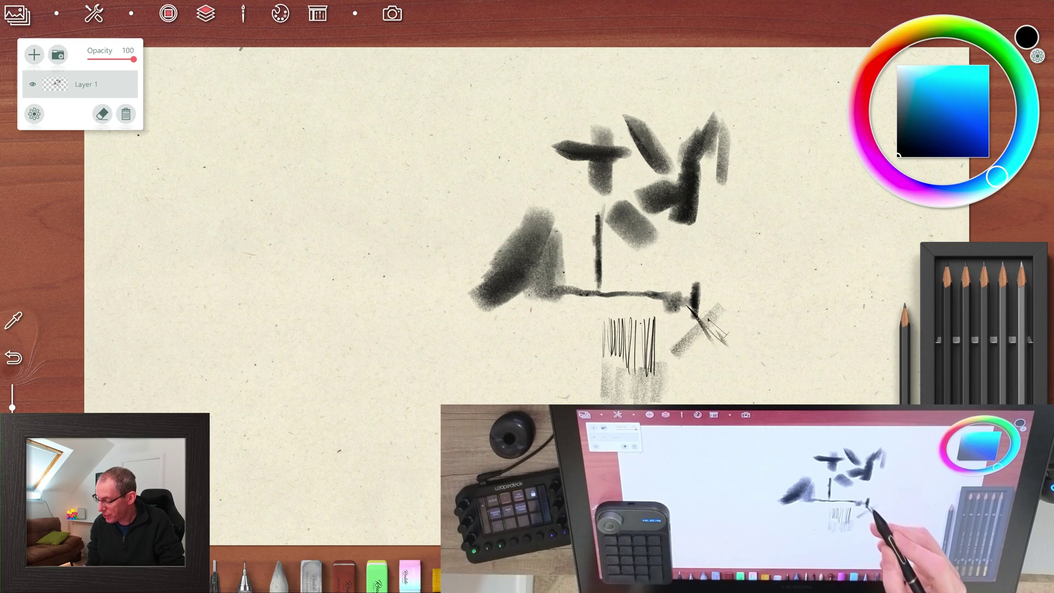
left_click_drag(733, 278, 799, 281)
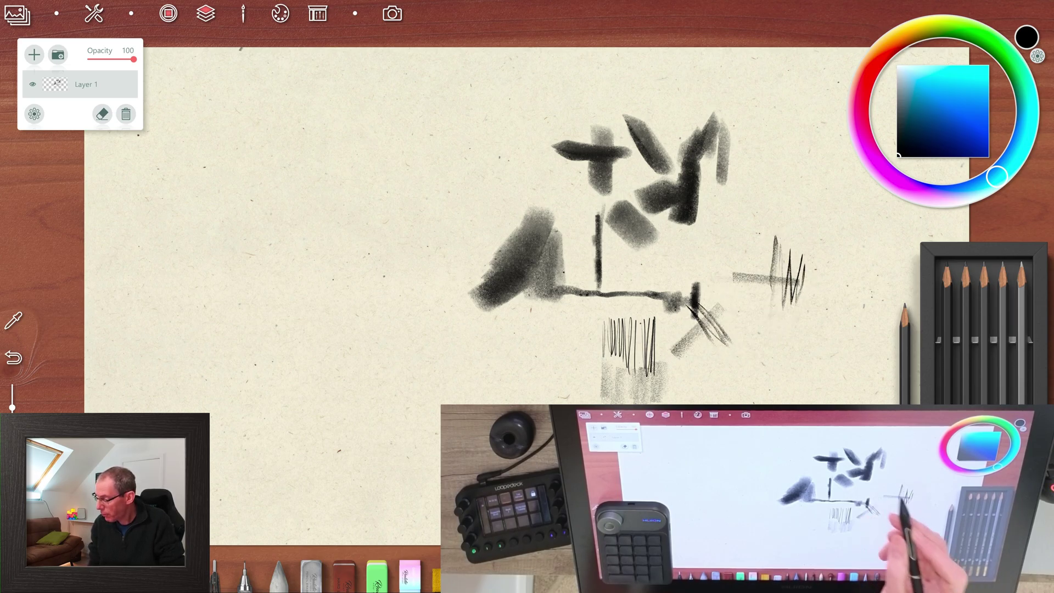
left_click_drag(736, 258, 809, 256)
left_click_drag(752, 234, 713, 283)
mouse_move(713, 282)
left_mouse_down()
mouse_move(755, 221)
mouse_move(728, 244)
mouse_move(741, 285)
left_mouse_up()
mouse_move(724, 248)
left_mouse_down()
mouse_move(712, 289)
mouse_move(736, 317)
left_mouse_up()
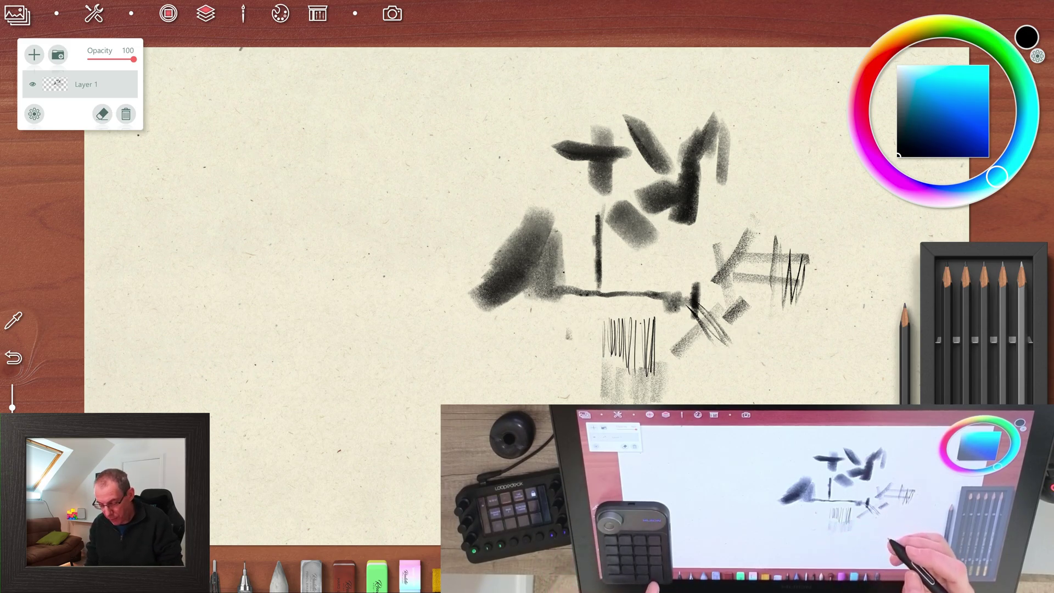
Undo, redo and undo recent strokes, then hide the interface with Tab.
key("ctrl+z")
key("ctrl+z")
key("ctrl+z")
key("ctrl+z")
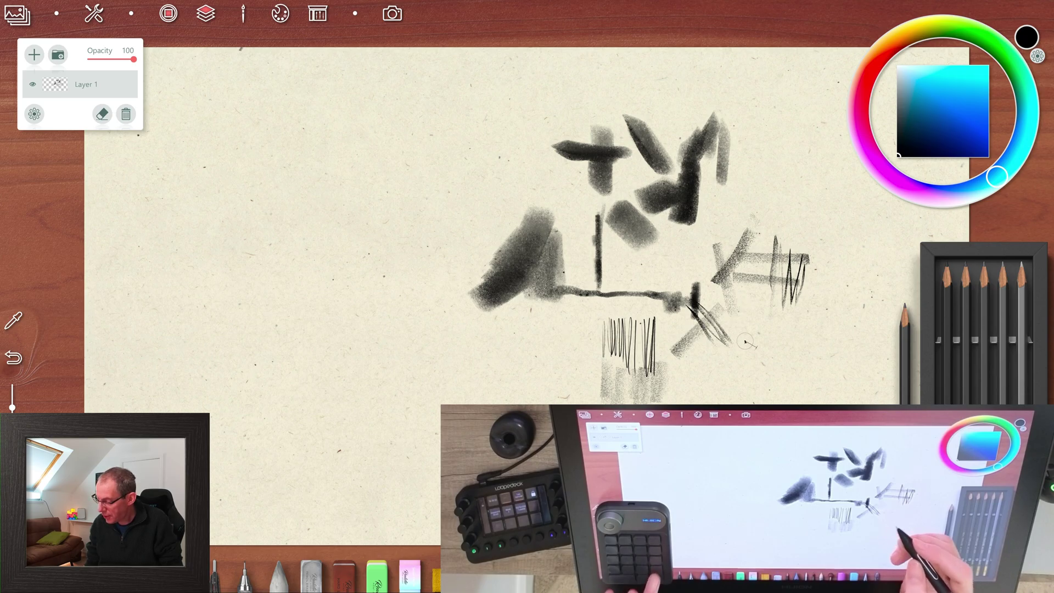
key("ctrl+y")
key("ctrl+y")
key("ctrl+y")
key("ctrl+y")
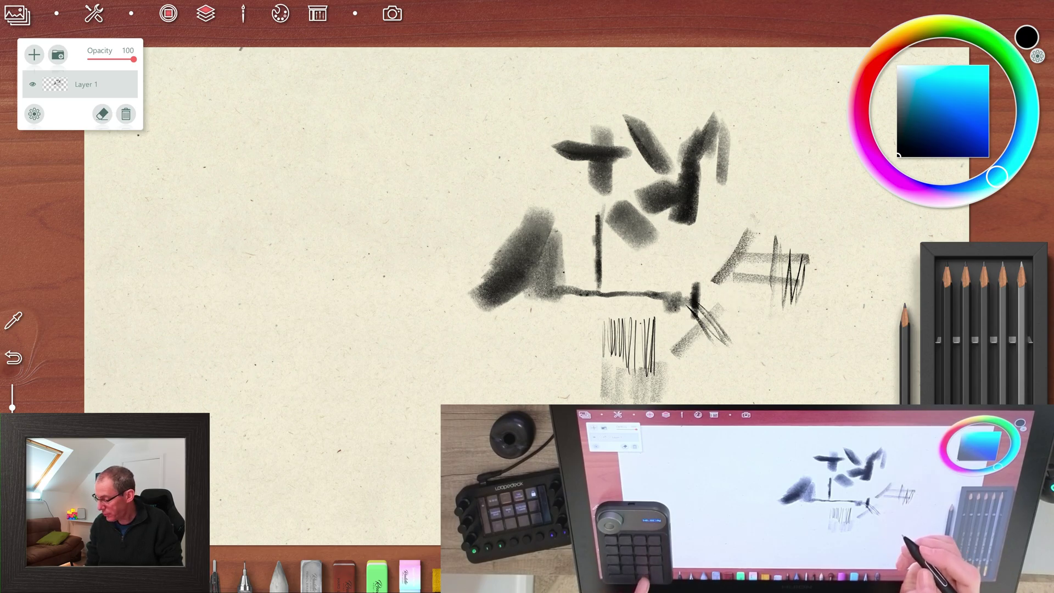
key("ctrl+z")
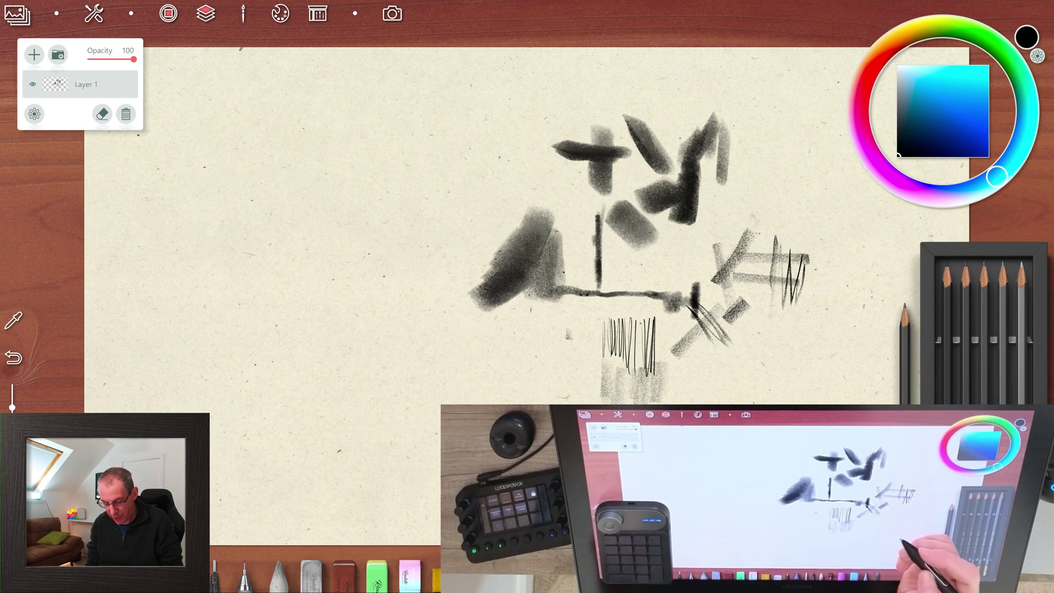
key("Tab")
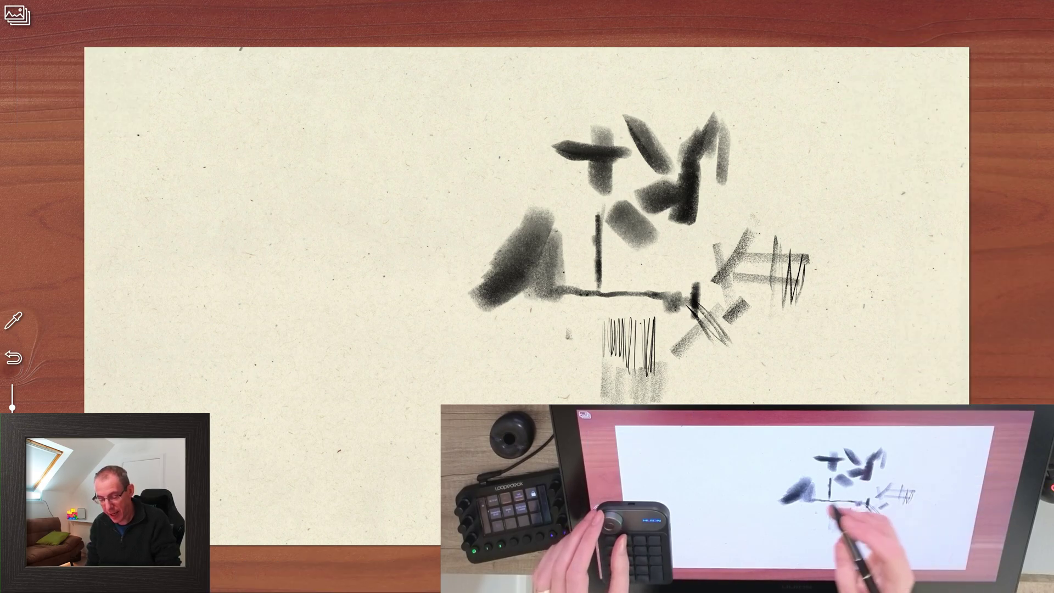
Add a dark chalky dash at lower right and a zigzag scribble above the drawing.
scroll(708, 345, "down", 2)
scroll(708, 345, "up", 3)
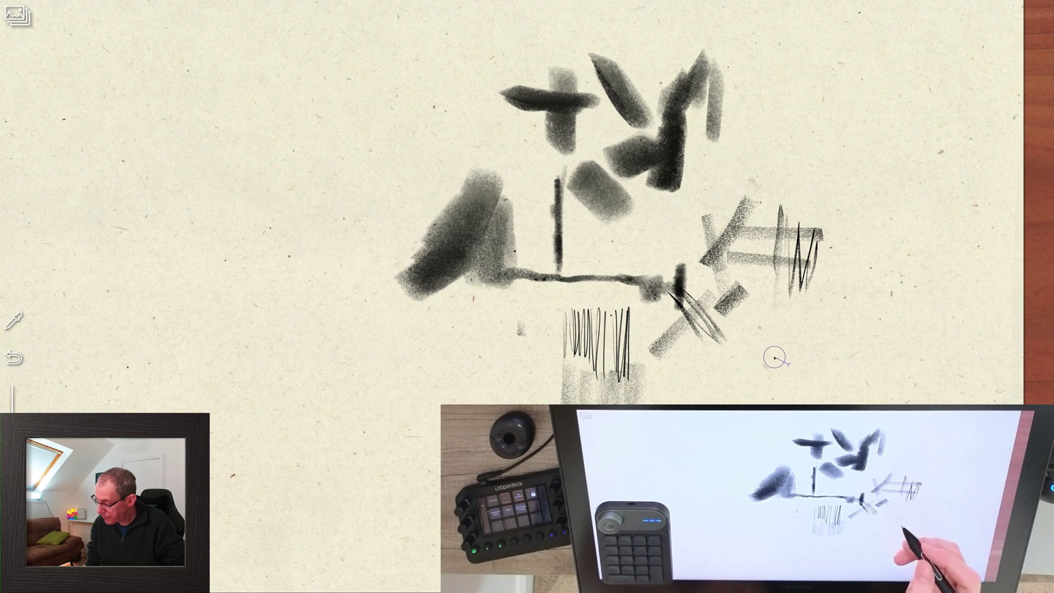
left_click_drag(791, 318, 777, 335)
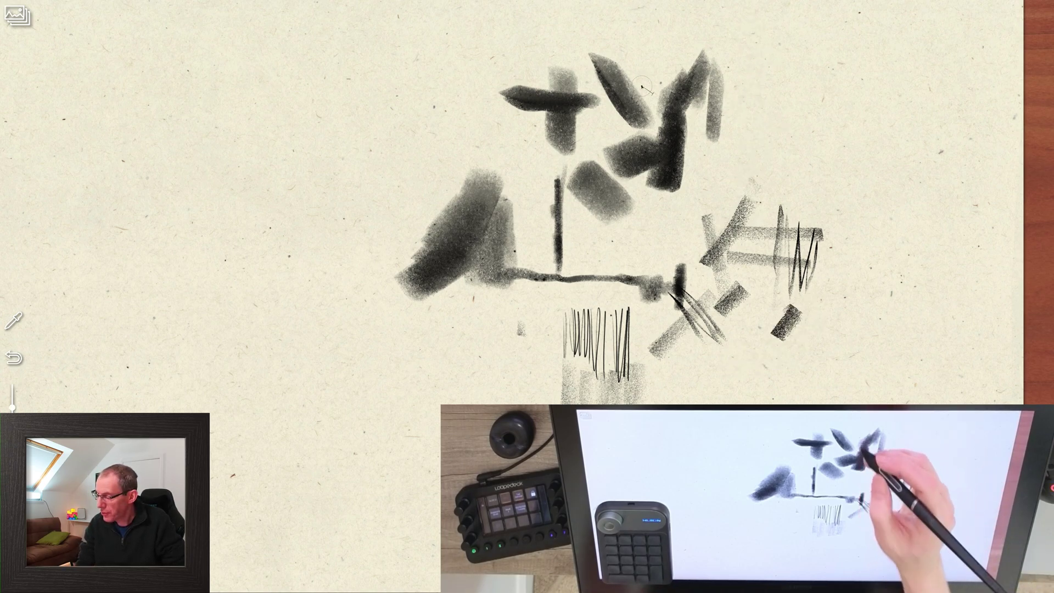
mouse_move(659, 65)
left_mouse_down()
mouse_move(667, 77)
mouse_move(673, 25)
mouse_move(679, 64)
left_mouse_up()
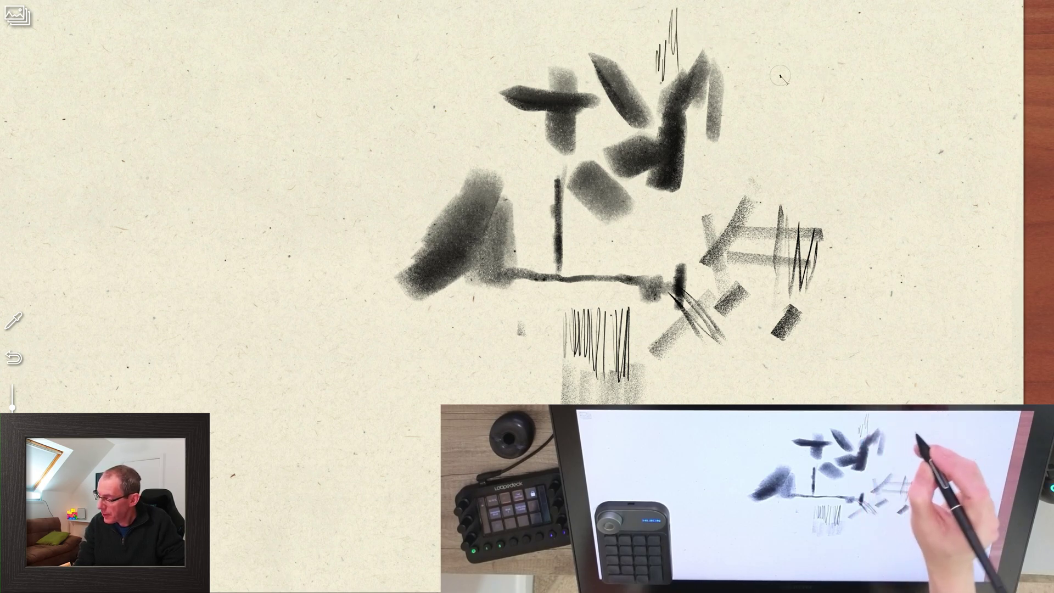
Draw thin pencil lines at the top right and dark charcoal marks across the top.
mouse_move(786, 59)
left_mouse_down()
mouse_move(845, 56)
mouse_move(887, 23)
mouse_move(871, 52)
mouse_move(714, 175)
left_mouse_up()
mouse_move(907, 72)
left_mouse_down()
mouse_move(733, 189)
mouse_move(942, 85)
left_mouse_up()
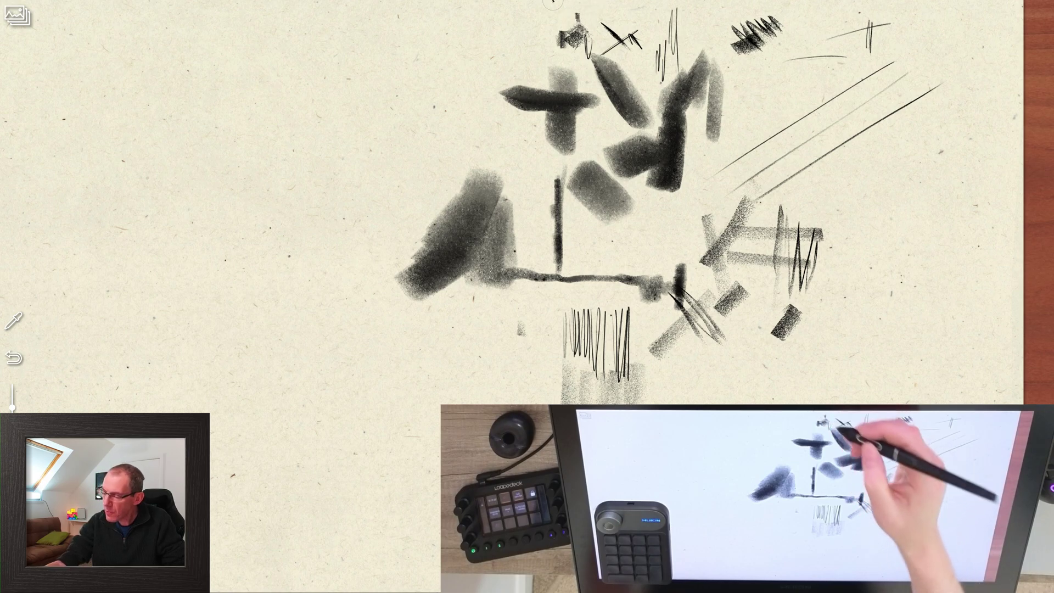
left_click_drag(568, 18, 574, 23)
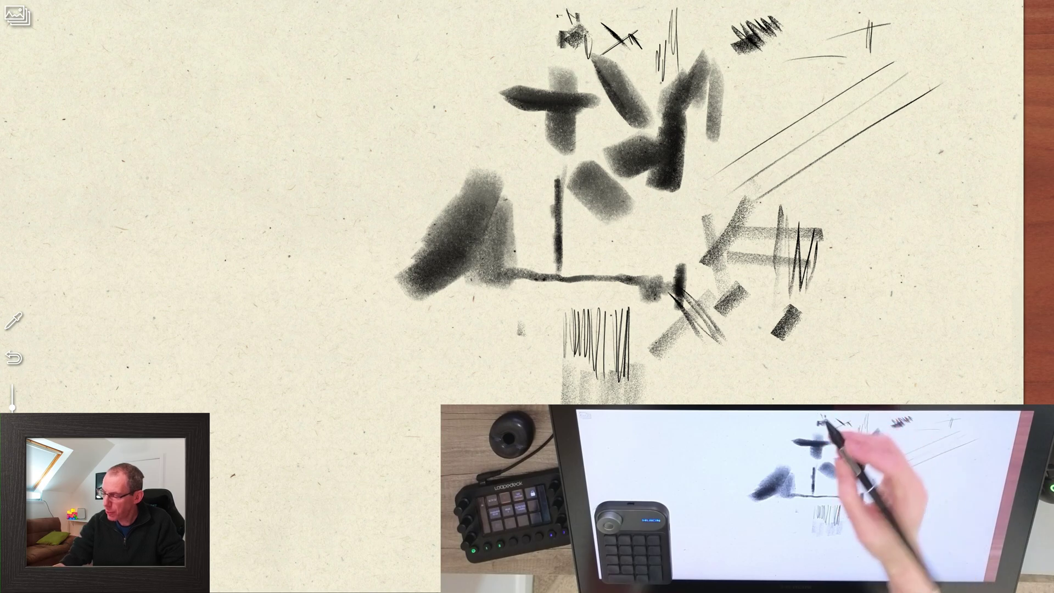
mouse_move(552, 13)
left_mouse_down()
mouse_move(477, 12)
mouse_move(527, 22)
mouse_move(478, 36)
left_mouse_up()
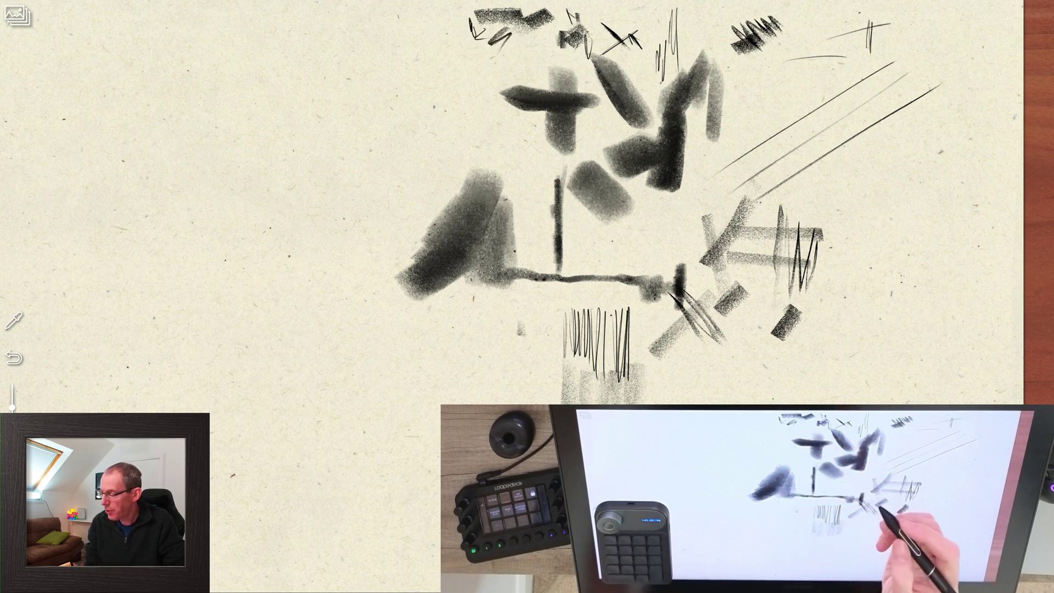
Add long curved arcs on the left, a lower-left diagonal, band stroke and bottom tick.
left_click_drag(475, 110, 419, 170)
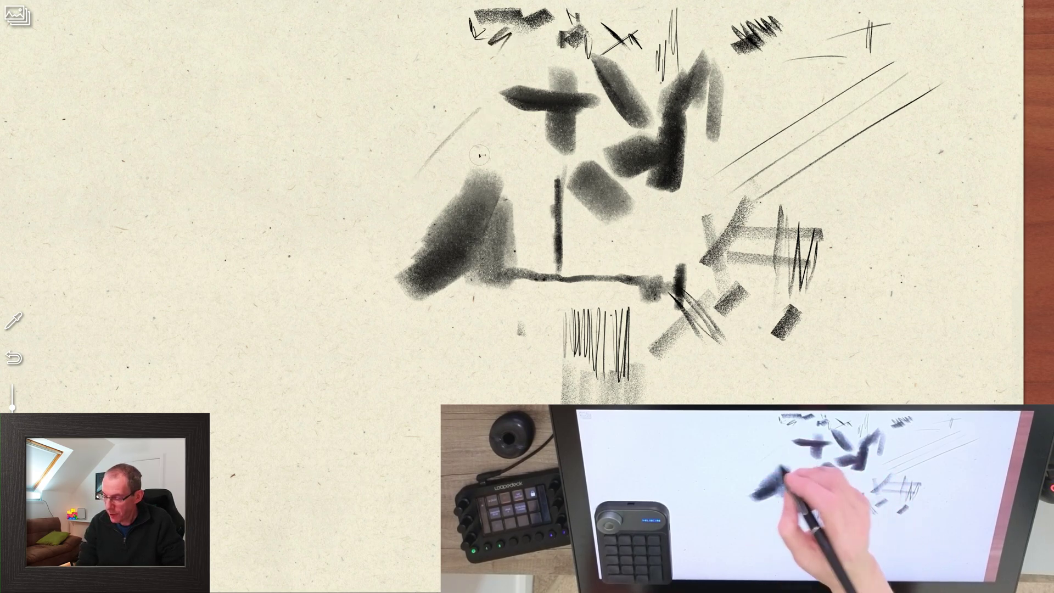
left_click_drag(473, 132, 379, 252)
left_click_drag(428, 203, 373, 329)
left_click_drag(356, 166, 423, 368)
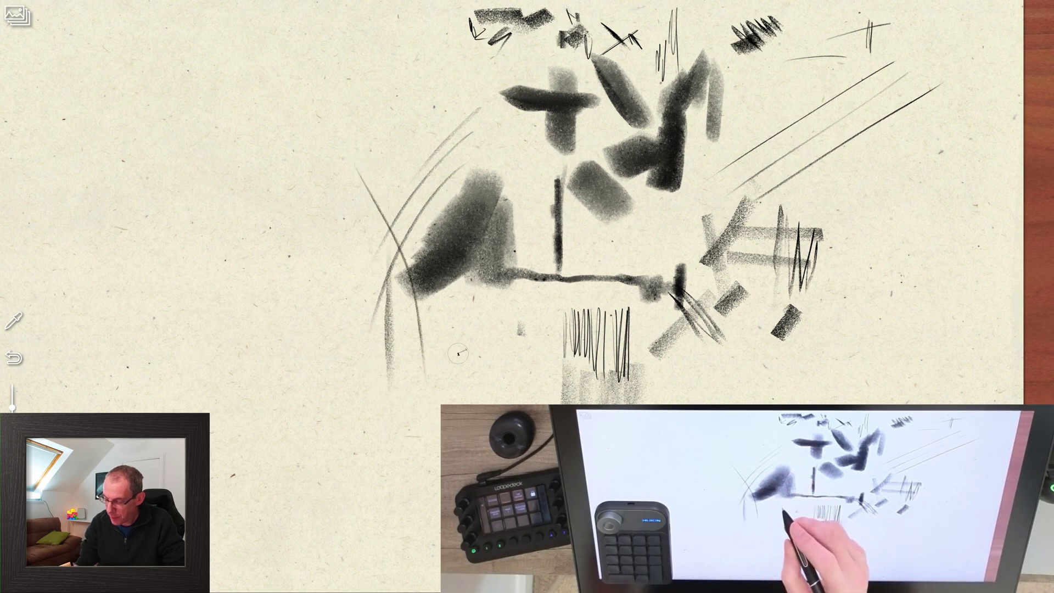
left_click_drag(482, 301, 391, 378)
left_click_drag(520, 395, 519, 421)
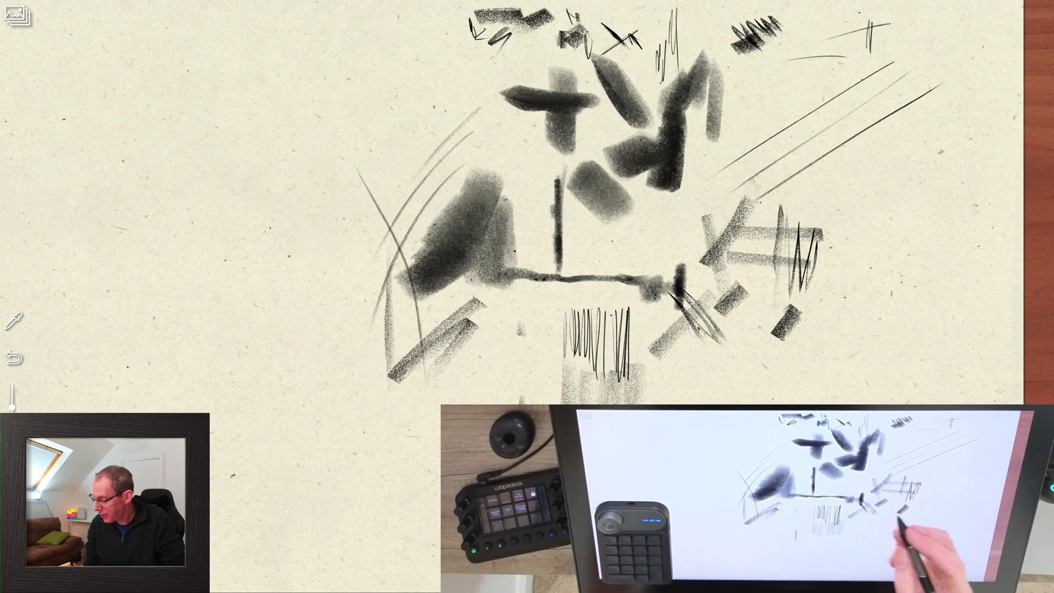
Fill the lower right with thin and thick diagonals, a long sweeping line and a vertical tick.
left_click_drag(752, 323, 685, 391)
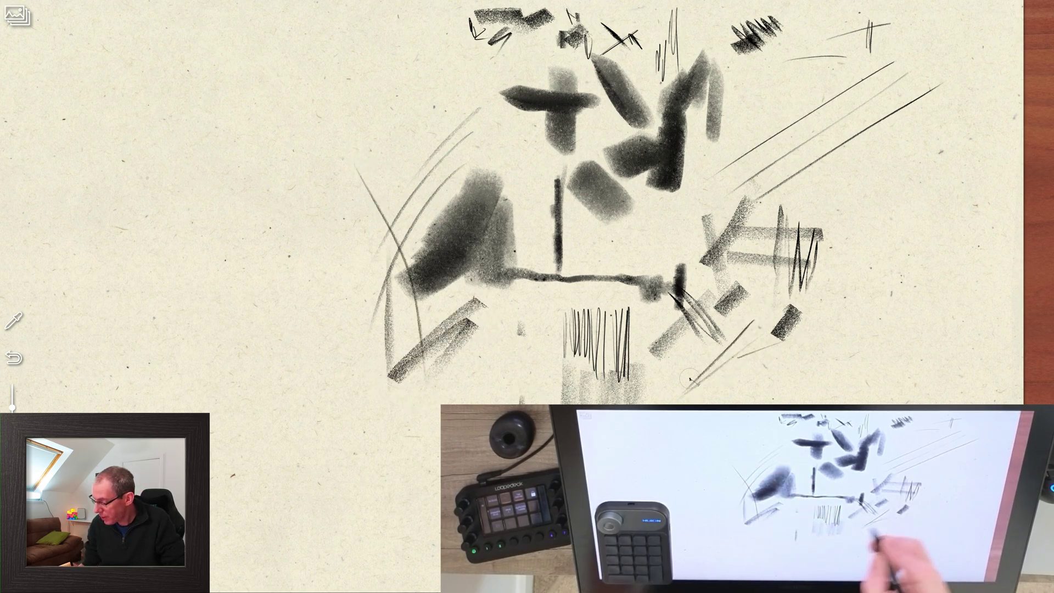
left_click_drag(805, 339, 656, 396)
left_click_drag(815, 329, 681, 390)
left_click_drag(799, 354, 647, 402)
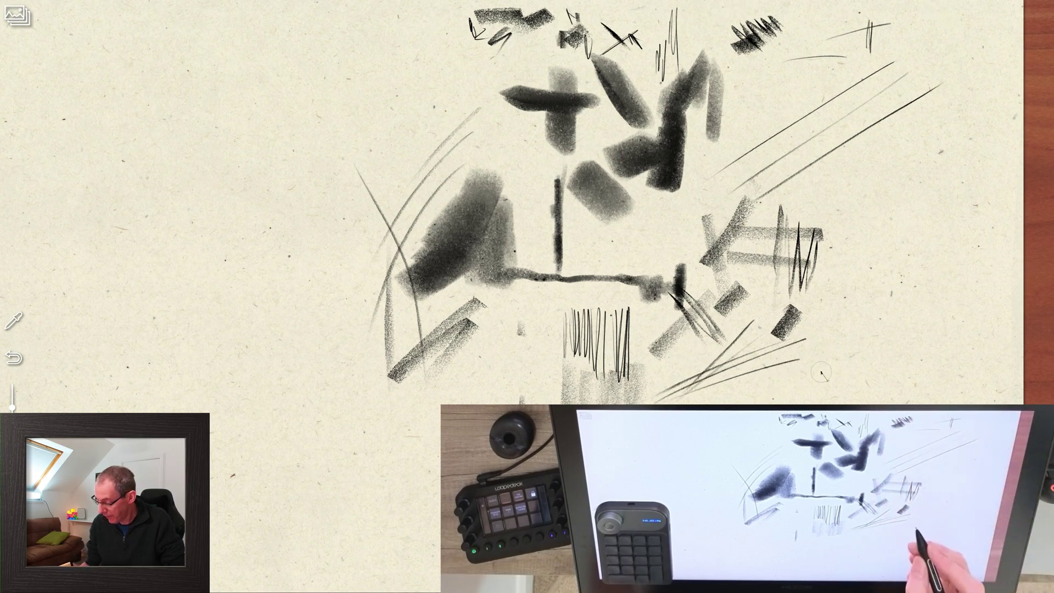
left_click_drag(820, 378, 714, 404)
left_click_drag(860, 394, 823, 404)
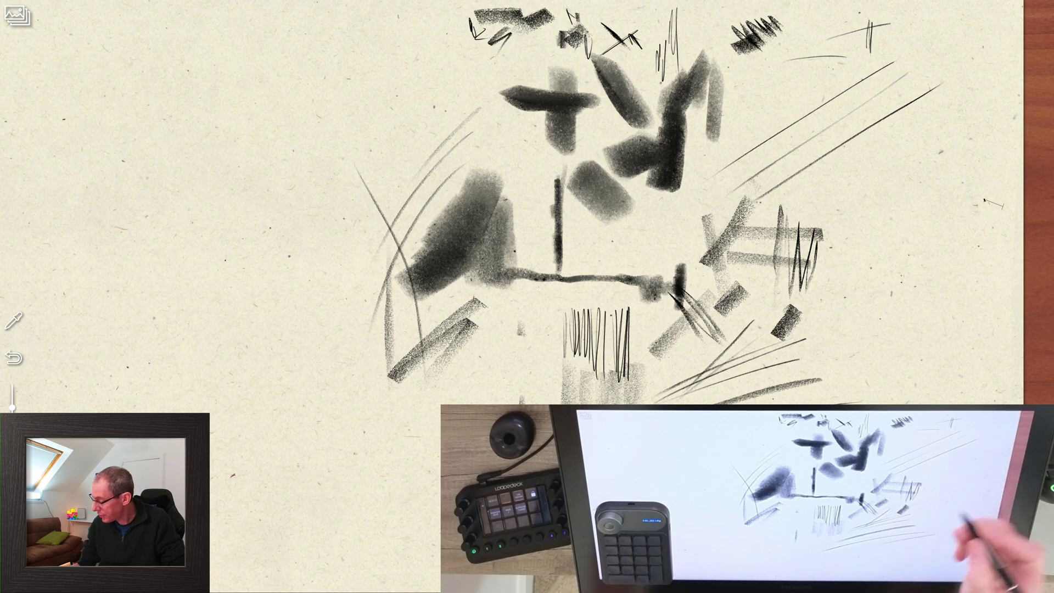
left_click_drag(966, 297, 629, 344)
mouse_move(549, 320)
left_mouse_down()
mouse_move(480, 403)
mouse_move(500, 472)
left_mouse_up()
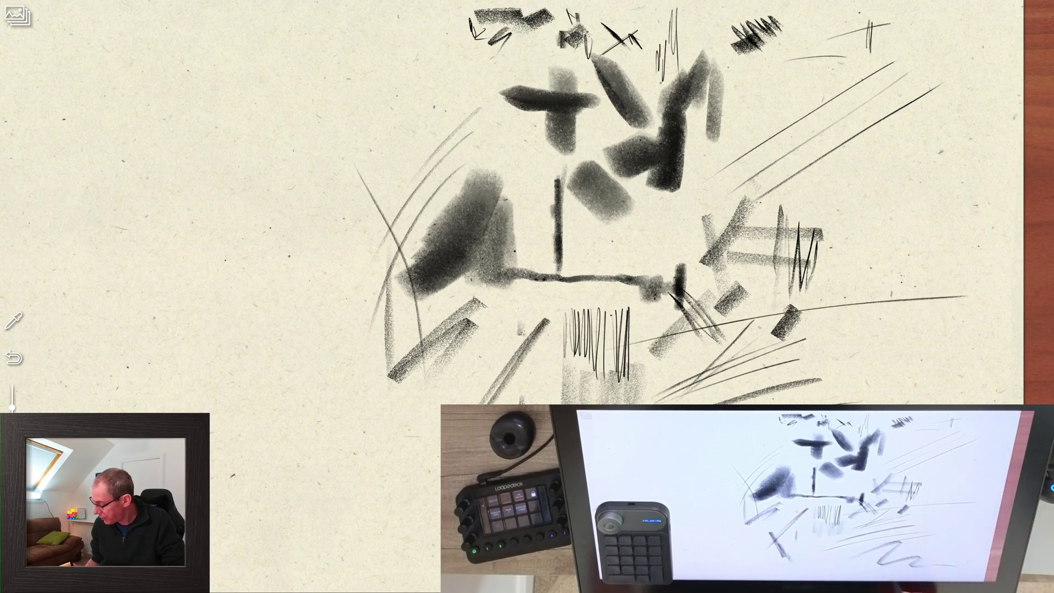
left_click_drag(986, 350, 936, 405)
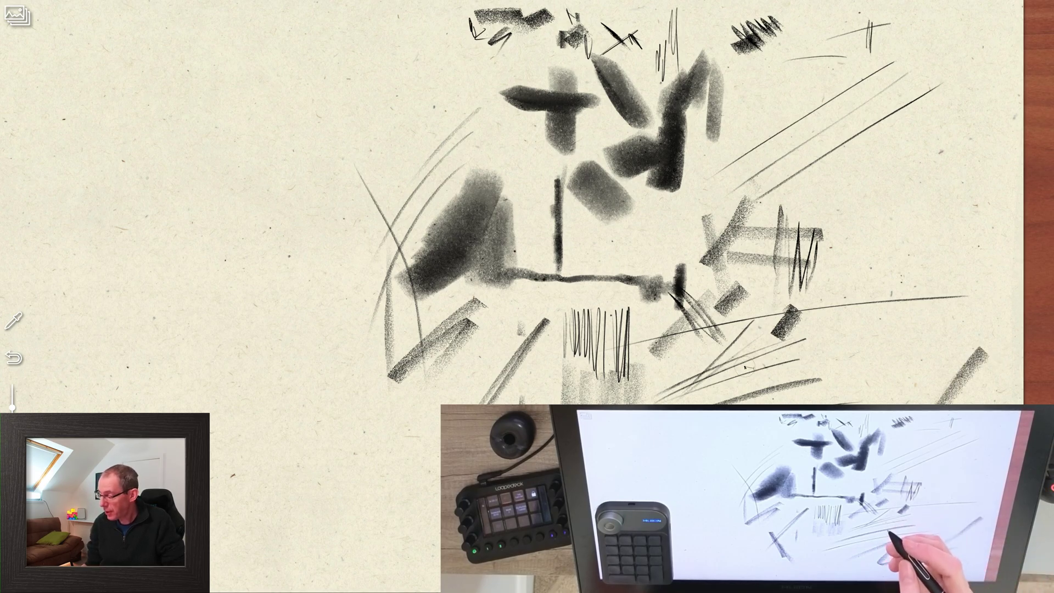
left_click_drag(857, 186, 854, 225)
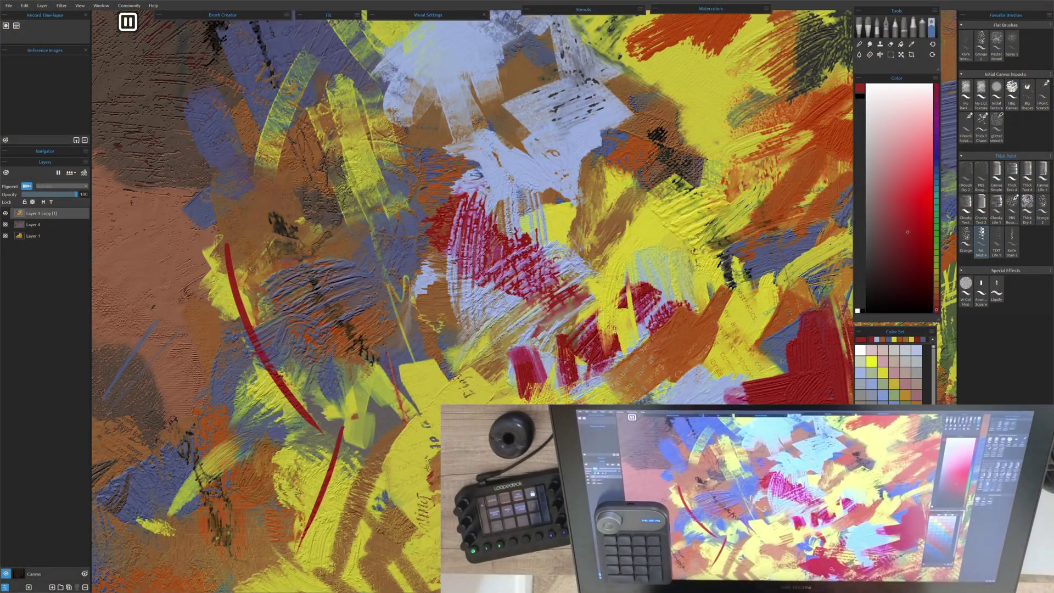
With Pastel Round, add light-blue strokes, then eyedrop yellow and cover the red marks.
left_click(997, 45)
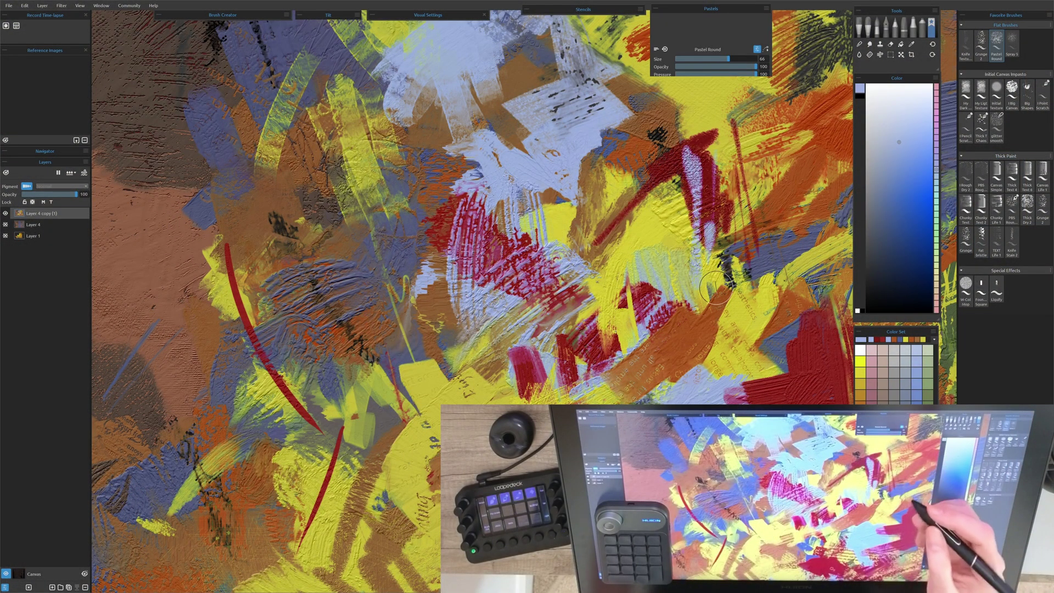
left_click_drag(648, 138, 647, 211)
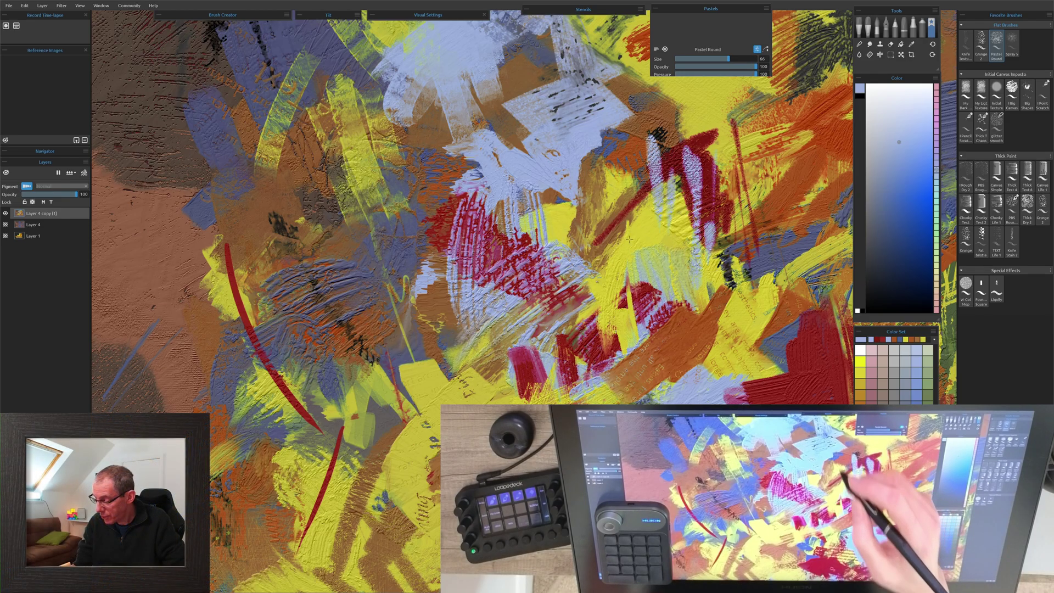
mouse_move(612, 147)
left_mouse_down()
mouse_move(653, 259)
mouse_move(604, 275)
mouse_move(582, 187)
left_mouse_up()
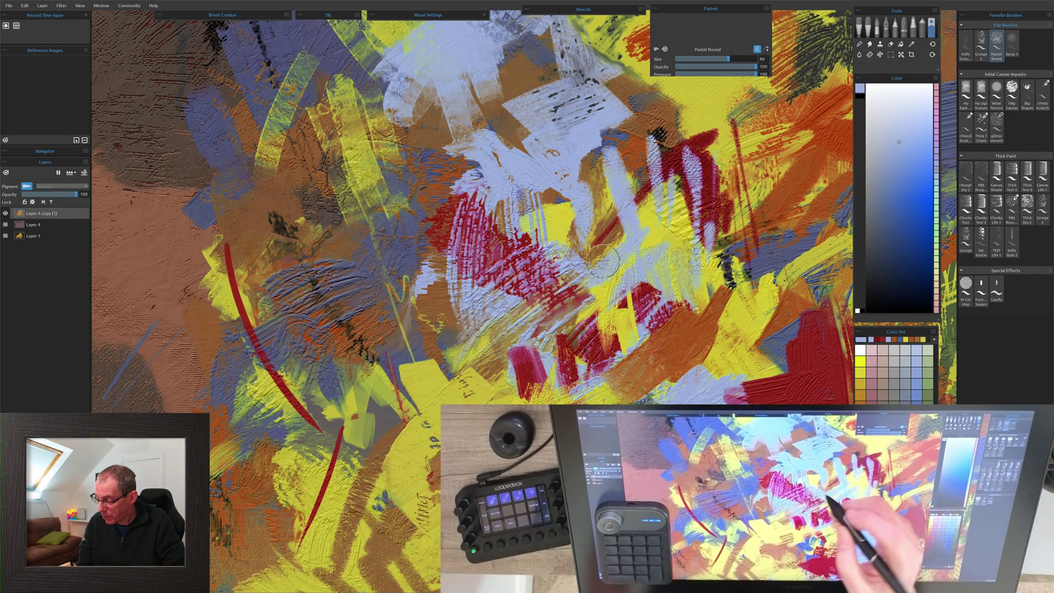
key("i")
left_click(560, 221)
key("b")
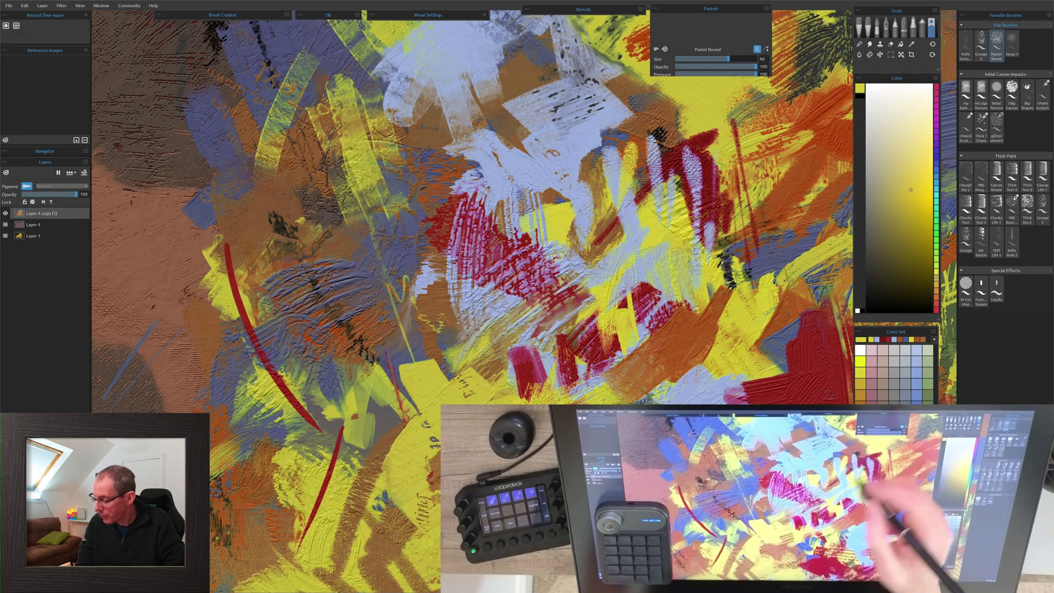
mouse_move(664, 198)
left_mouse_down()
mouse_move(686, 118)
mouse_move(724, 165)
mouse_move(714, 230)
mouse_move(686, 255)
mouse_move(696, 303)
left_mouse_up()
mouse_move(736, 176)
left_mouse_down()
mouse_move(739, 269)
mouse_move(768, 275)
left_mouse_up()
left_click_drag(765, 184, 748, 312)
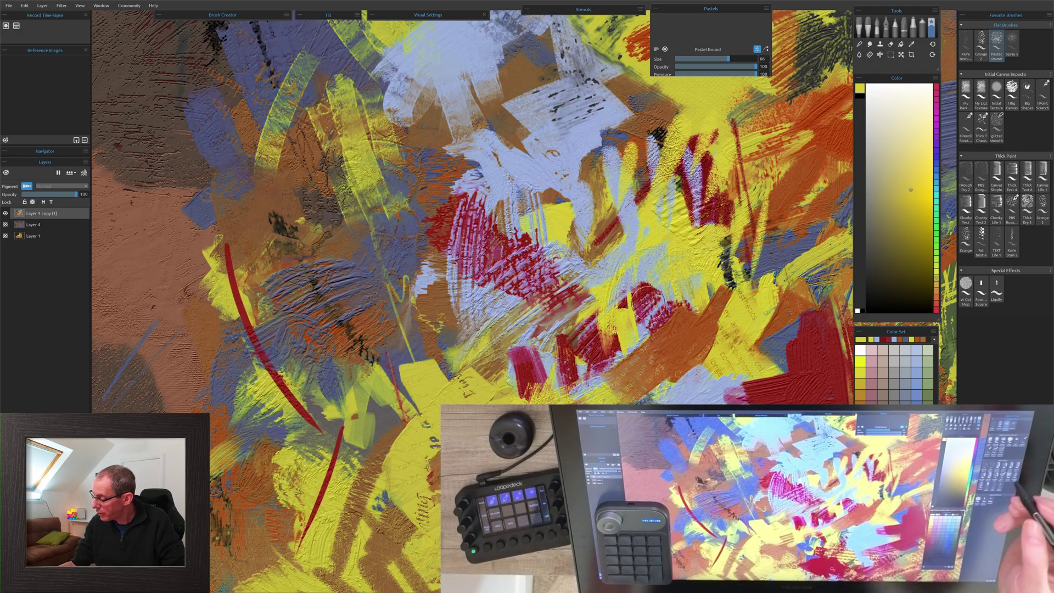
With Fat bristle, paint yellow over the blue-grey strokes and pale grey-green across the red area.
left_click(981, 237)
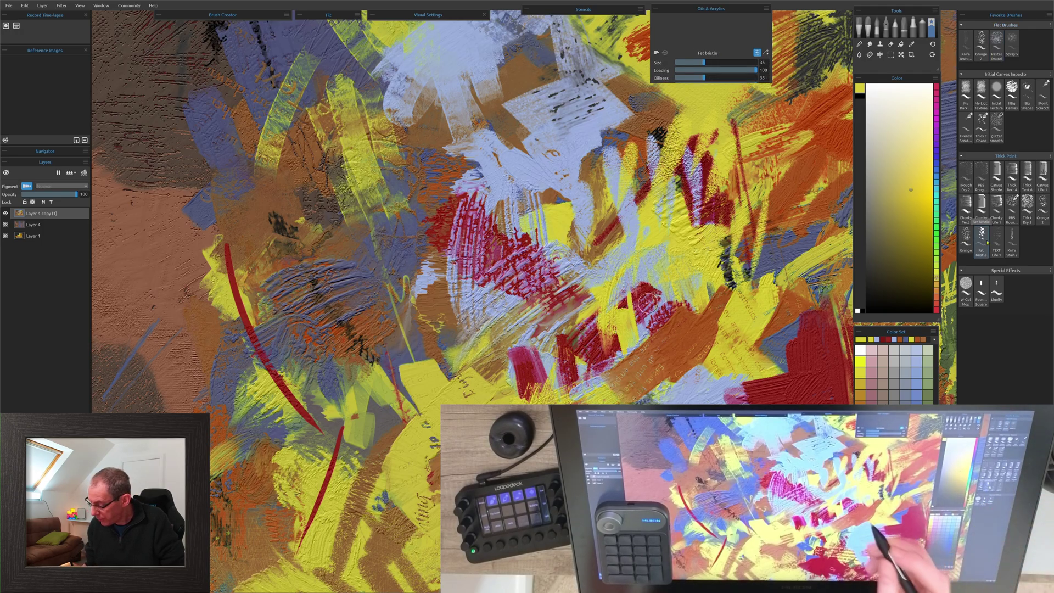
mouse_move(776, 341)
left_mouse_down()
mouse_move(748, 374)
mouse_move(779, 342)
mouse_move(727, 319)
mouse_move(720, 355)
mouse_move(639, 376)
left_mouse_up()
left_click(704, 326, "alt")
left_click_drag(704, 327, 705, 328)
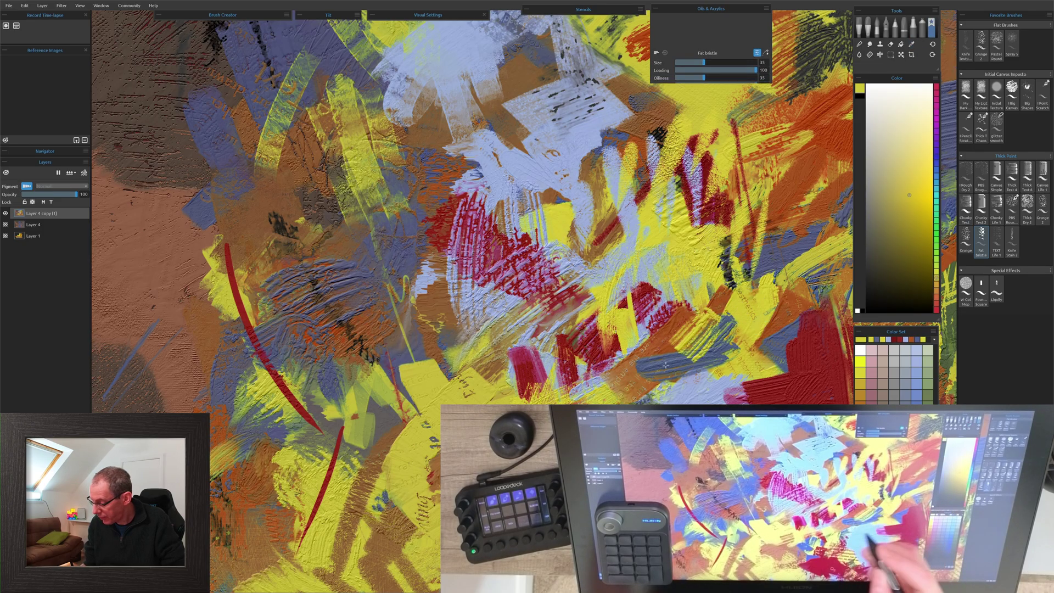
mouse_move(716, 381)
left_mouse_down()
mouse_move(720, 356)
mouse_move(693, 352)
mouse_move(747, 273)
left_mouse_up()
mouse_move(738, 335)
left_mouse_down()
mouse_move(671, 400)
mouse_move(747, 402)
left_mouse_up()
left_click_drag(675, 364, 669, 387)
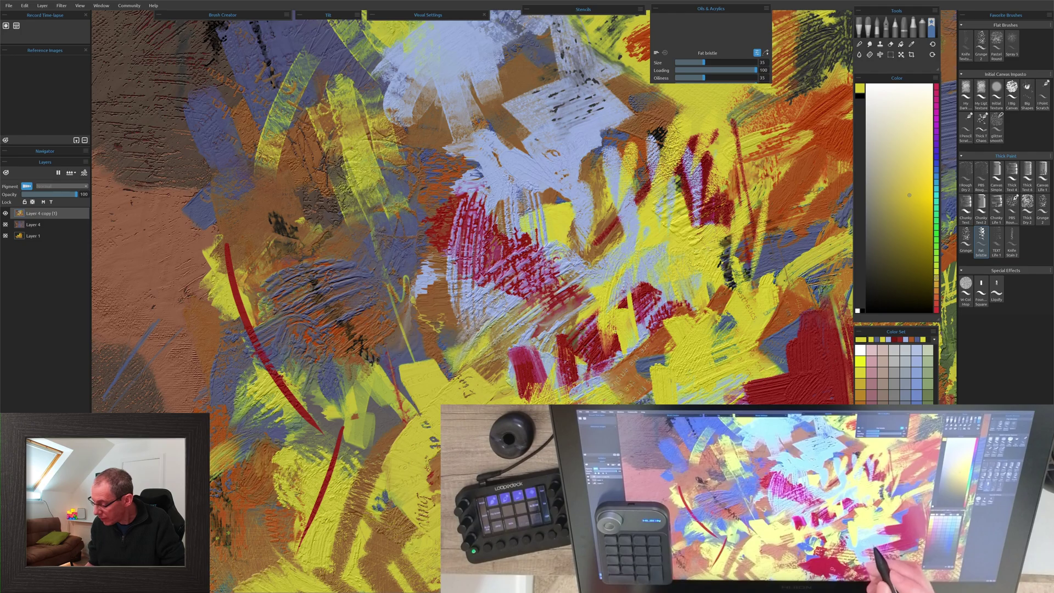
left_click(711, 395, "alt")
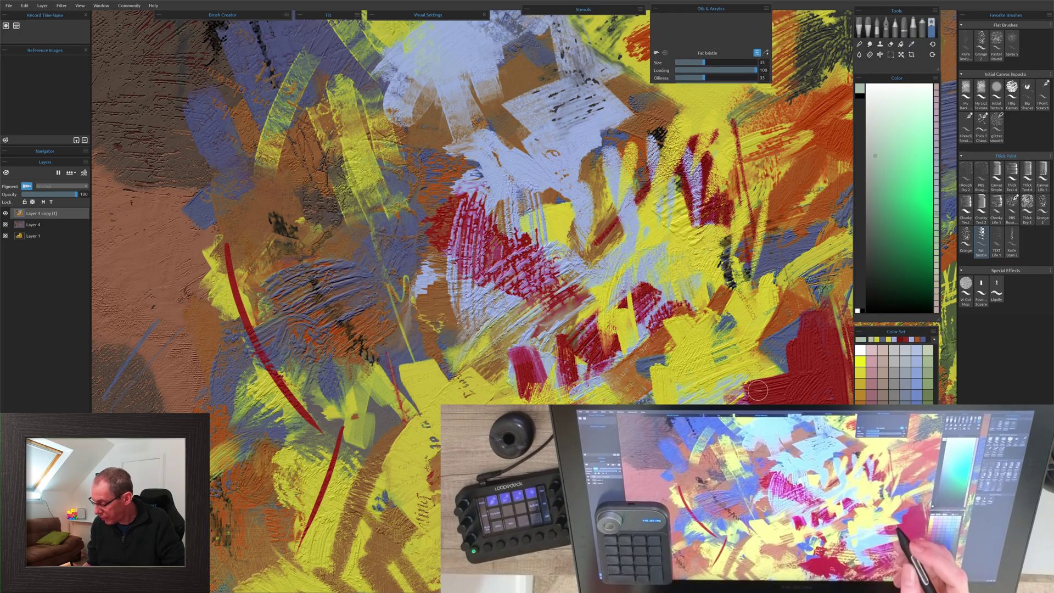
left_click_drag(757, 391, 777, 398)
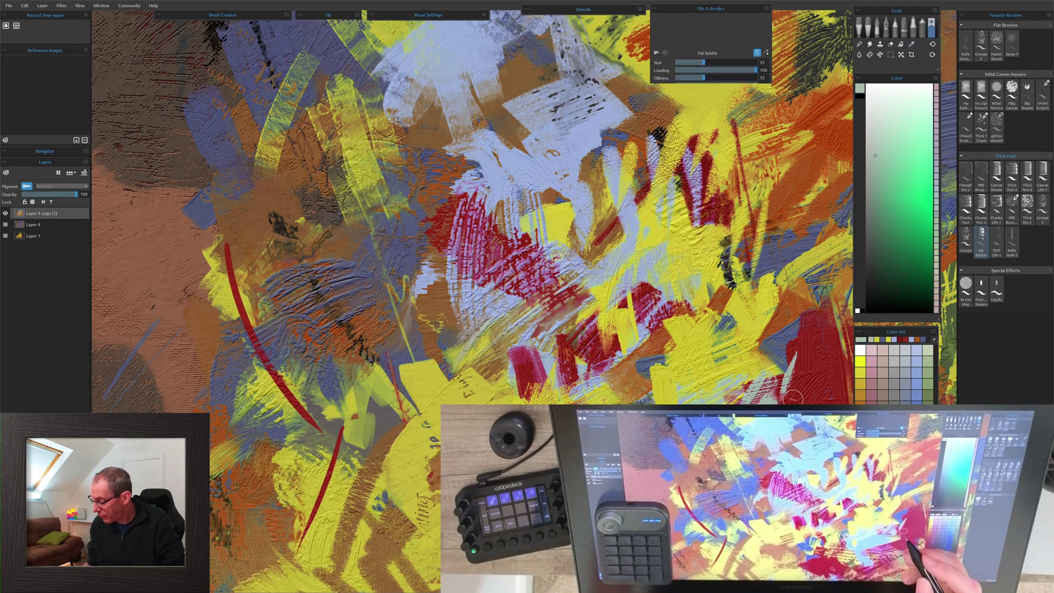
With panels hidden, paint pale grey-green, yellow and dark bristle strokes at the right and upper right.
key("Tab")
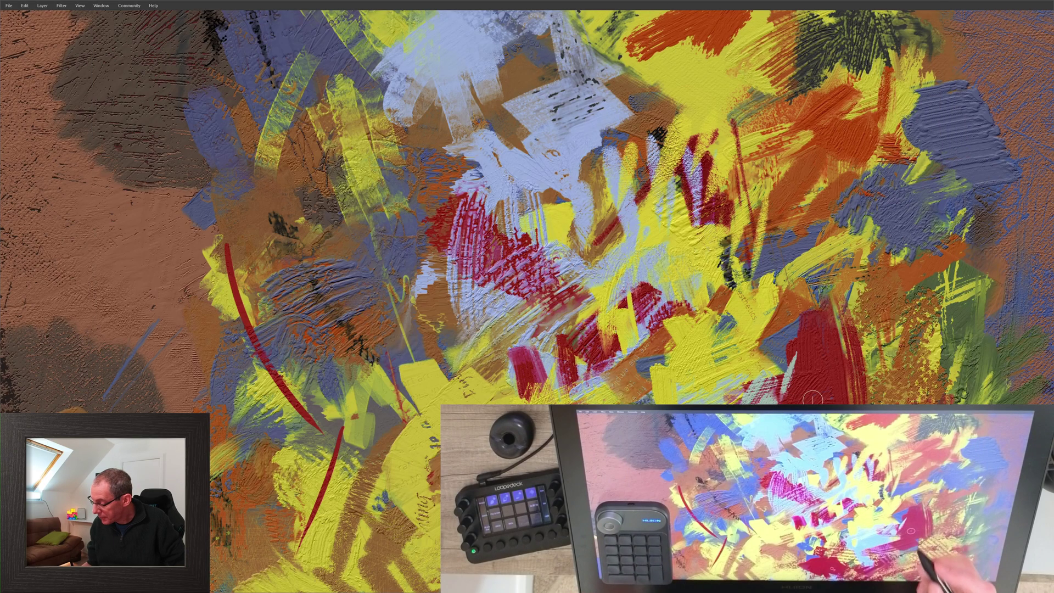
mouse_move(820, 389)
left_mouse_down()
mouse_move(882, 323)
mouse_move(832, 371)
left_mouse_up()
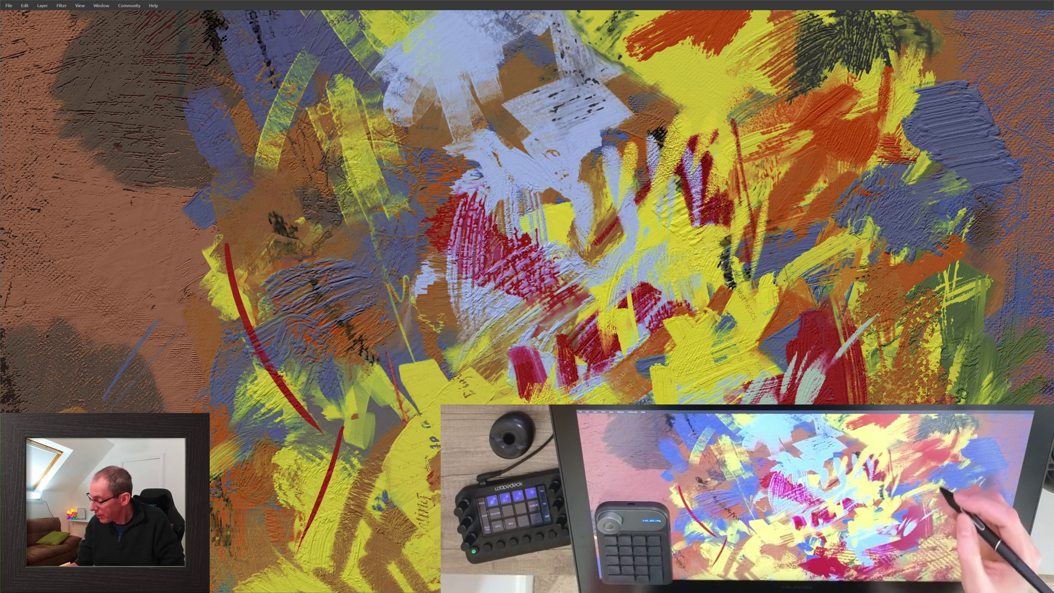
left_click_drag(859, 236, 863, 171)
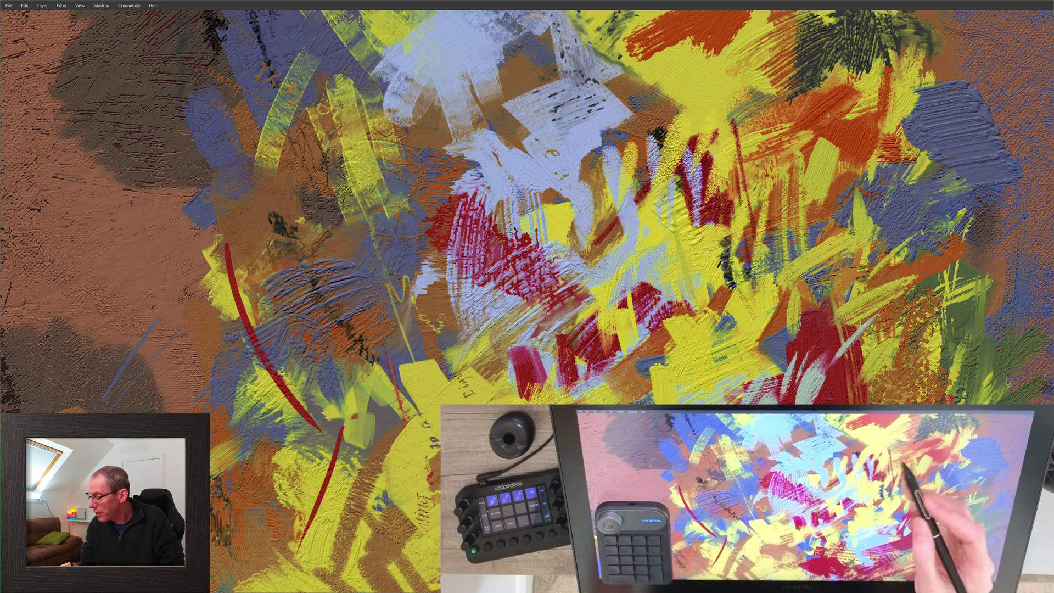
left_click_drag(828, 116, 723, 178)
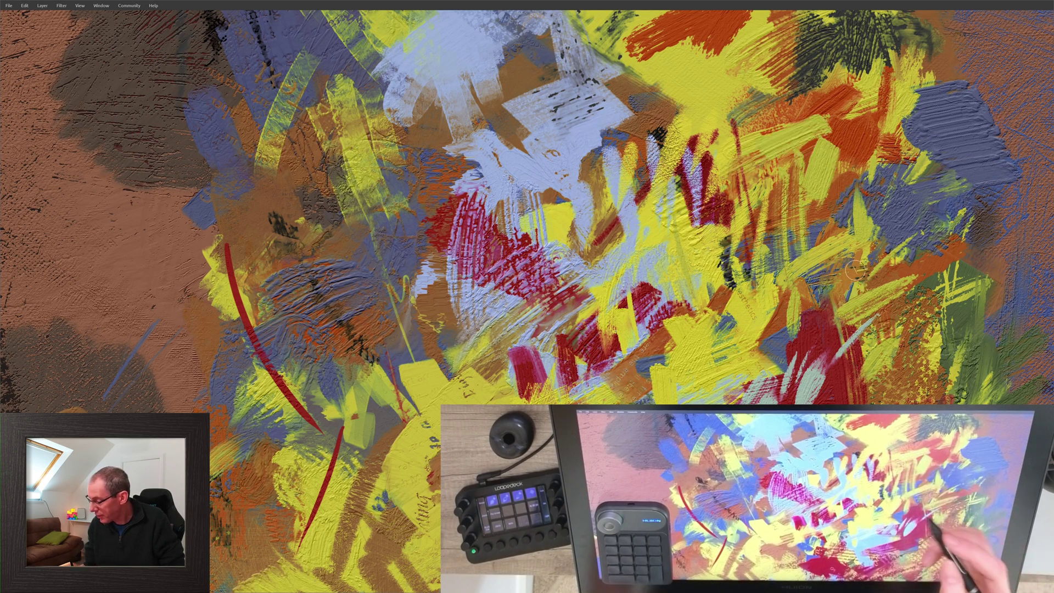
left_click_drag(830, 226, 822, 300)
left_click_drag(829, 231, 865, 207)
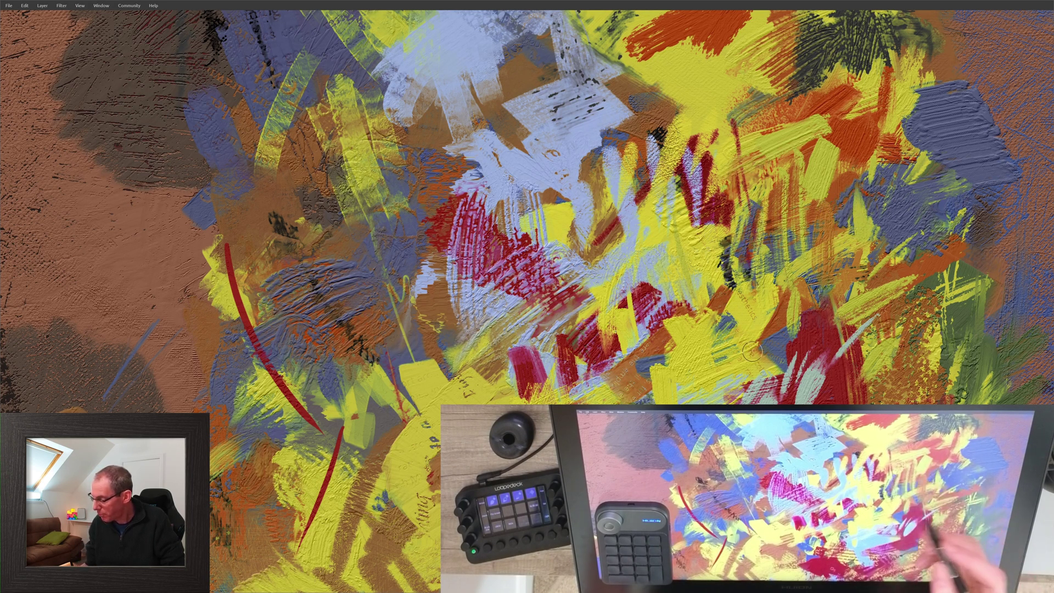
Add blue-grey strokes around the centre, then yellow strokes over the red and pale-blue area.
left_click_drag(714, 291, 729, 357)
mouse_move(665, 313)
left_mouse_down()
mouse_move(599, 365)
mouse_move(582, 398)
left_mouse_up()
left_click_drag(610, 330, 631, 401)
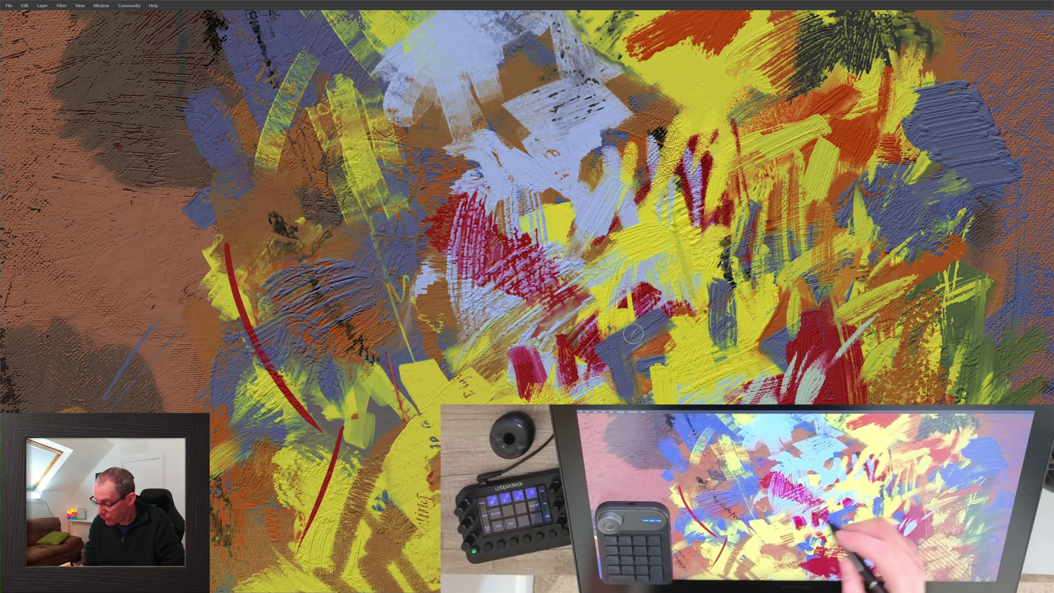
mouse_move(535, 329)
left_mouse_down()
mouse_move(554, 352)
mouse_move(494, 367)
mouse_move(588, 285)
left_mouse_up()
left_click_drag(585, 243, 575, 241)
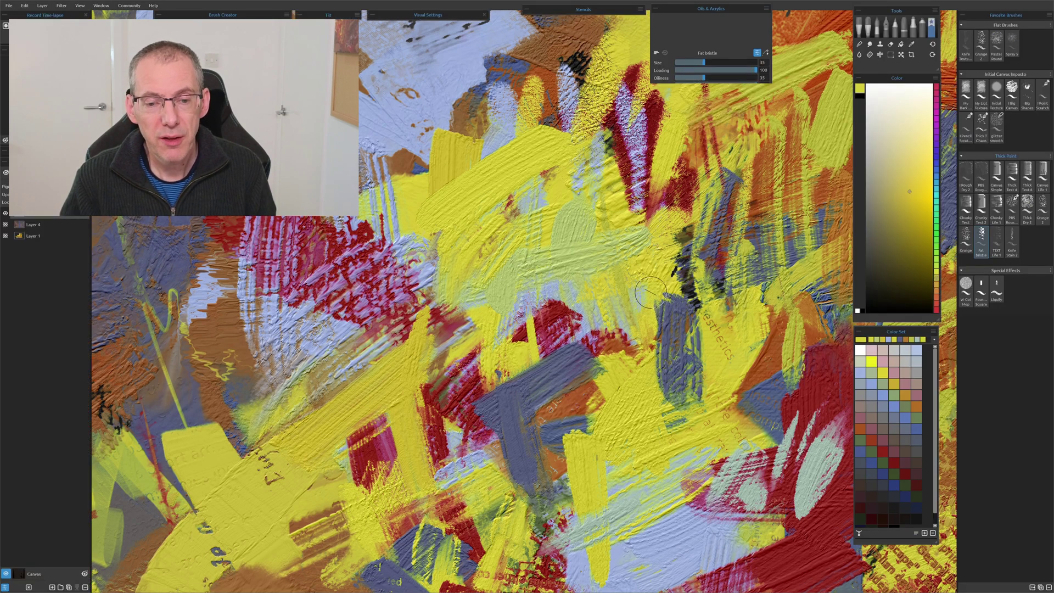
Paint two dark-red W-Col Mop watercolour strokes across the upper centre, then one muted blue stroke.
left_click(965, 285)
left_click(883, 452)
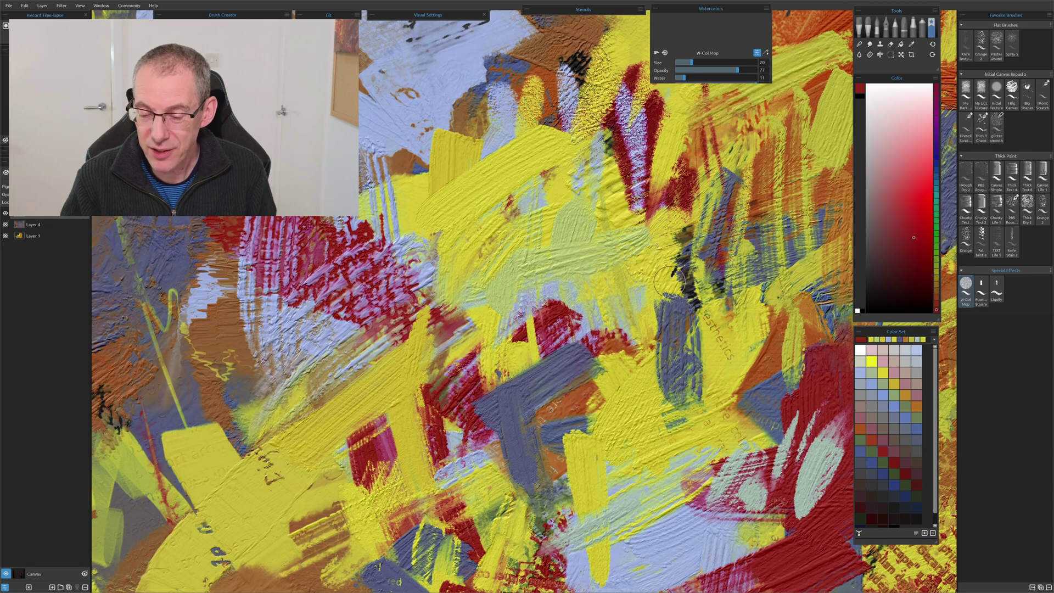
mouse_move(436, 144)
left_mouse_down()
mouse_move(560, 220)
mouse_move(631, 285)
mouse_move(639, 313)
left_mouse_up()
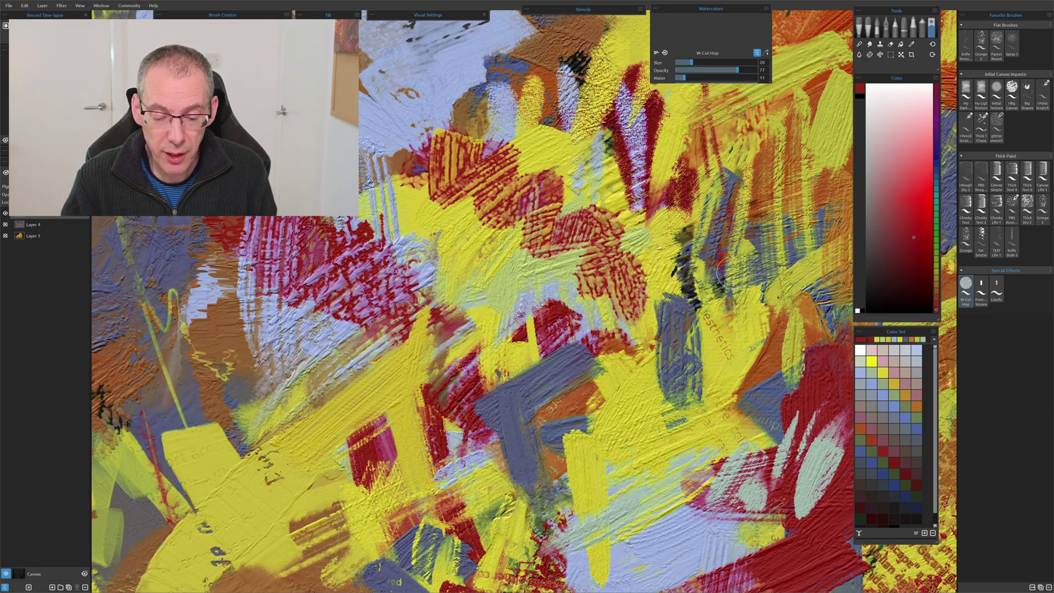
mouse_move(522, 82)
left_mouse_down()
mouse_move(639, 176)
mouse_move(683, 247)
left_mouse_up()
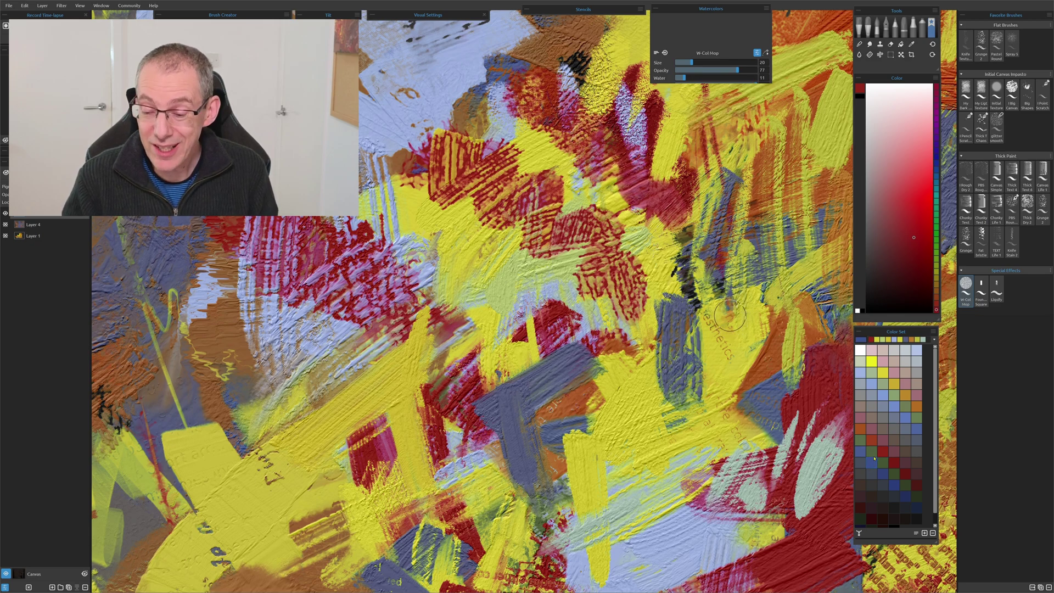
left_click(873, 460)
left_click_drag(466, 255, 617, 362)
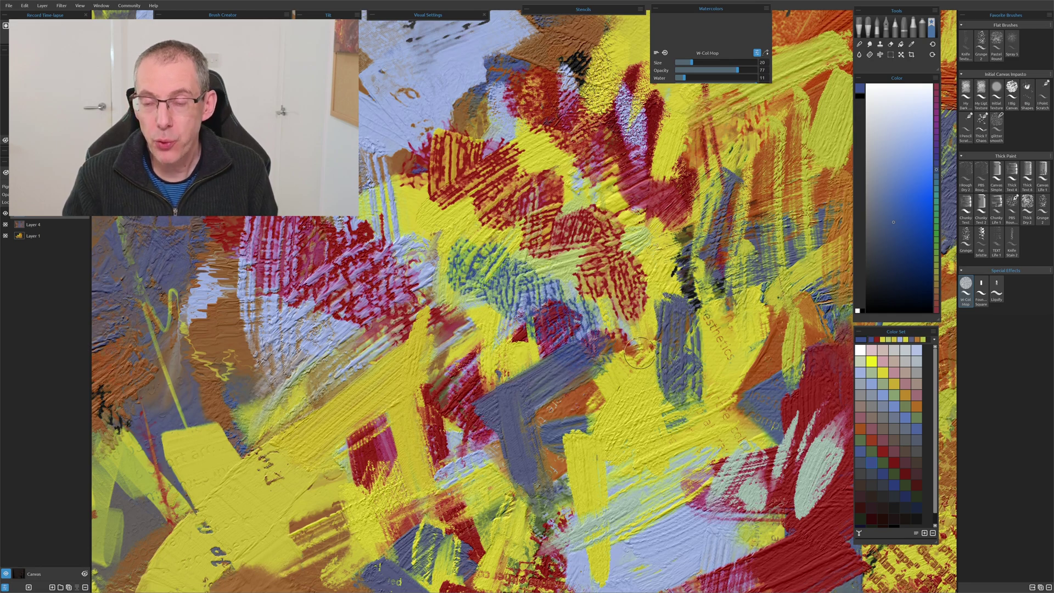
Cover the red and blue hatching with yellow using the Chunky Text oil brush.
left_click(965, 199)
left_click(623, 370, "alt")
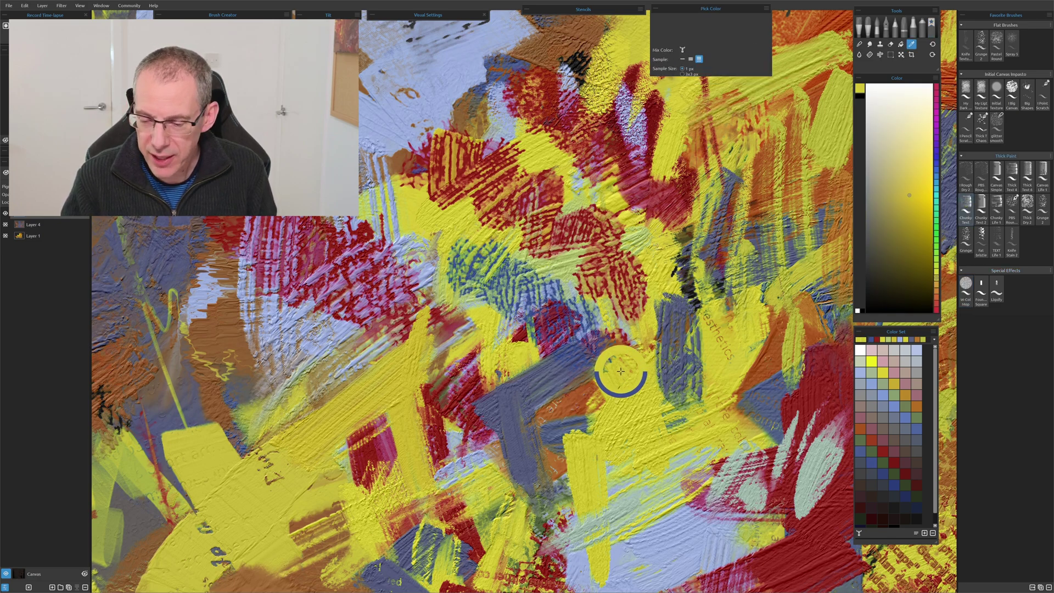
mouse_move(601, 195)
left_mouse_down()
mouse_move(537, 216)
mouse_move(592, 202)
mouse_move(614, 214)
mouse_move(650, 175)
mouse_move(710, 160)
mouse_move(694, 232)
mouse_move(737, 225)
left_mouse_up()
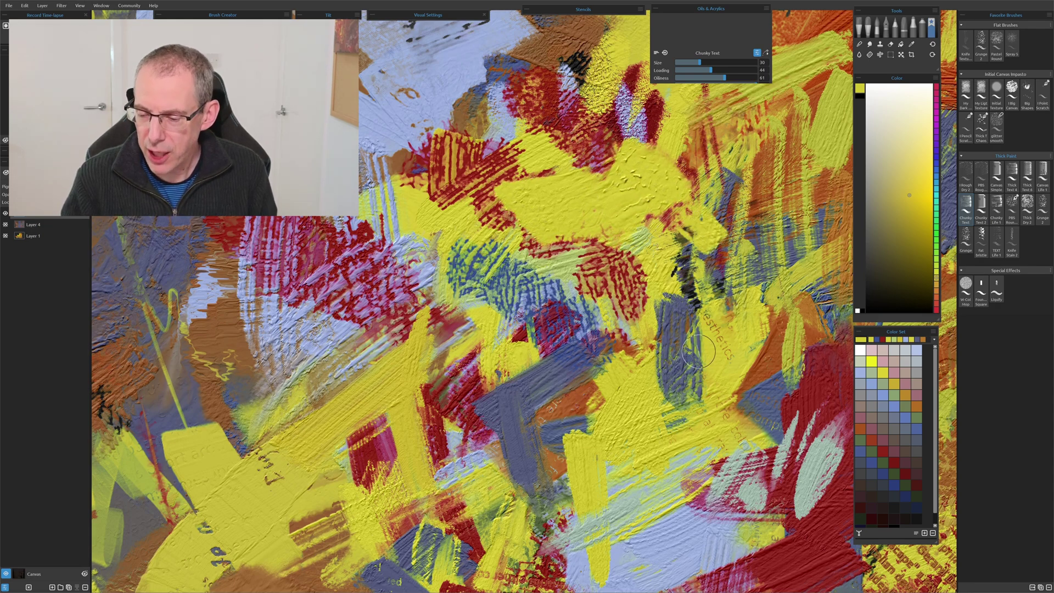
mouse_move(700, 267)
left_mouse_down()
mouse_move(575, 321)
mouse_move(592, 332)
mouse_move(645, 306)
left_mouse_up()
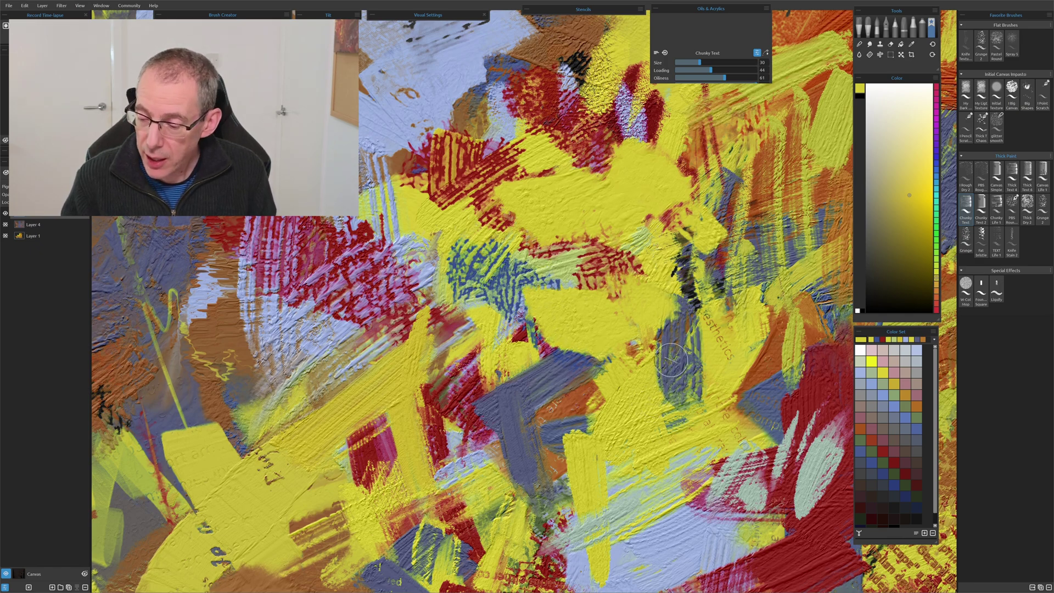
Sample dark red from the painting and paint a central blob, extending it and adding a stroke below with Fat bristle.
left_click(607, 242, "alt")
mouse_move(607, 242)
left_mouse_down()
mouse_move(673, 245)
mouse_move(679, 234)
mouse_move(690, 258)
left_mouse_up()
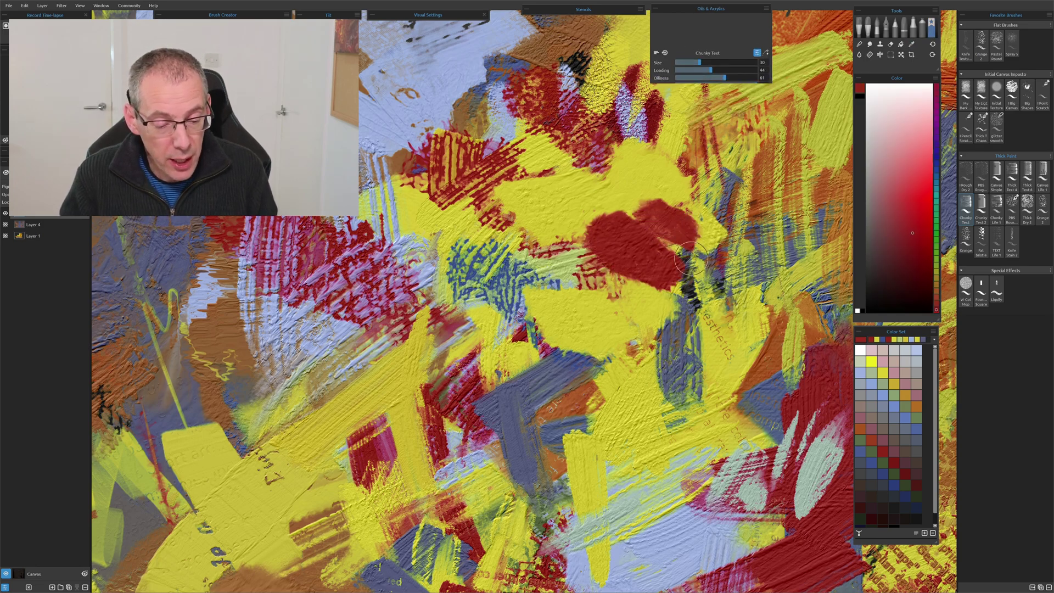
left_click(981, 239)
mouse_move(645, 230)
left_mouse_down()
mouse_move(702, 203)
mouse_move(717, 258)
left_mouse_up()
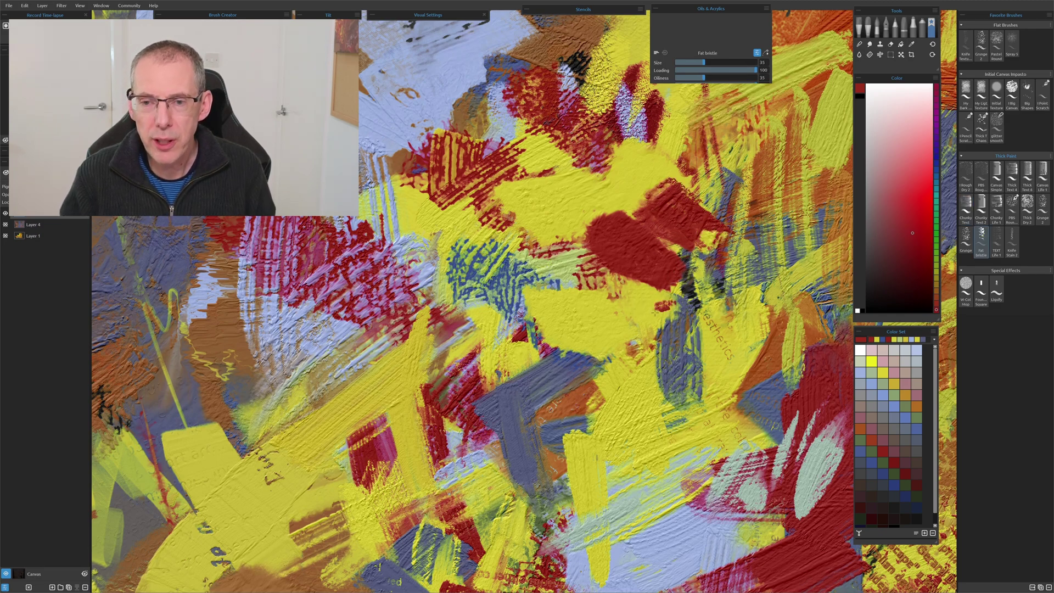
mouse_move(654, 311)
left_mouse_down()
mouse_move(618, 330)
mouse_move(686, 299)
left_mouse_up()
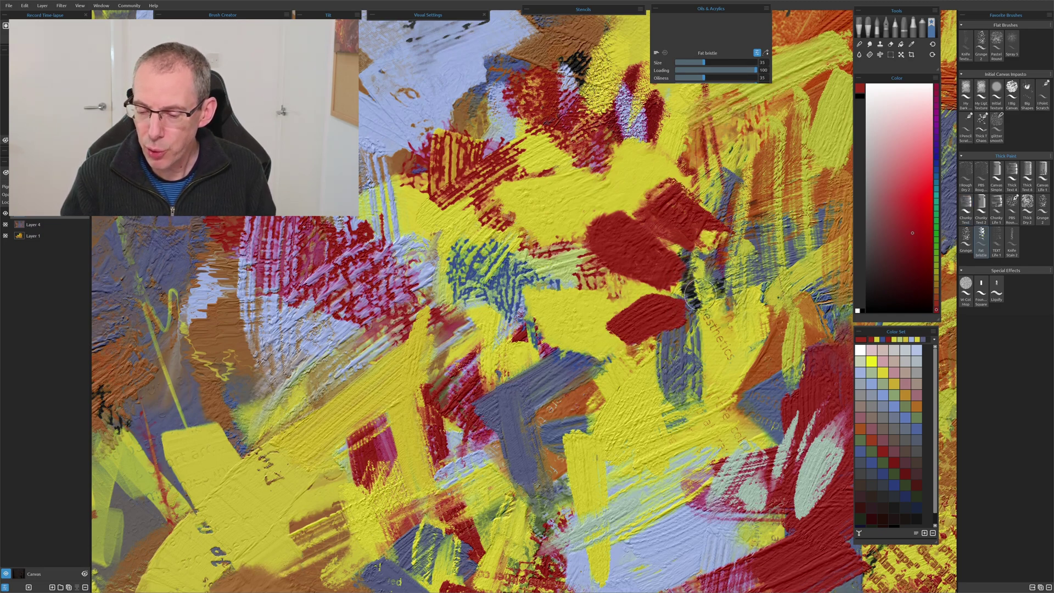